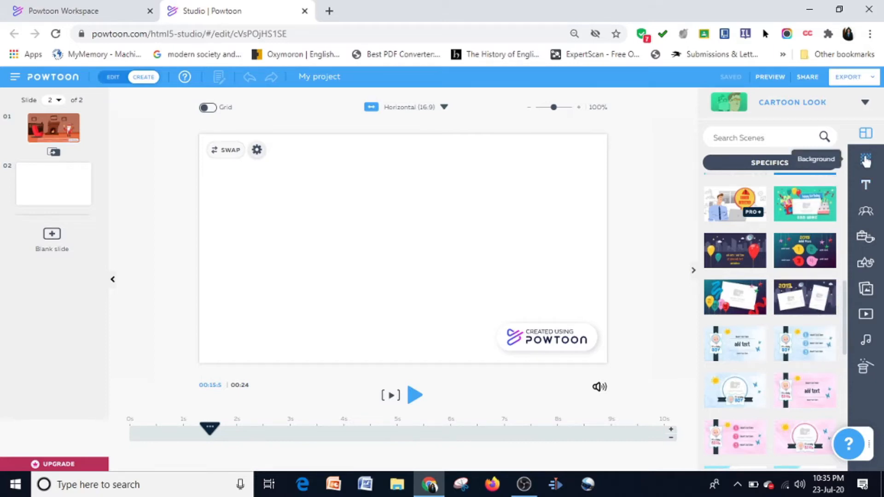
Step: Set slide 2's background to the blue night scene with bare trees and carved pumpkins from the Locations backgrounds
click(866, 160)
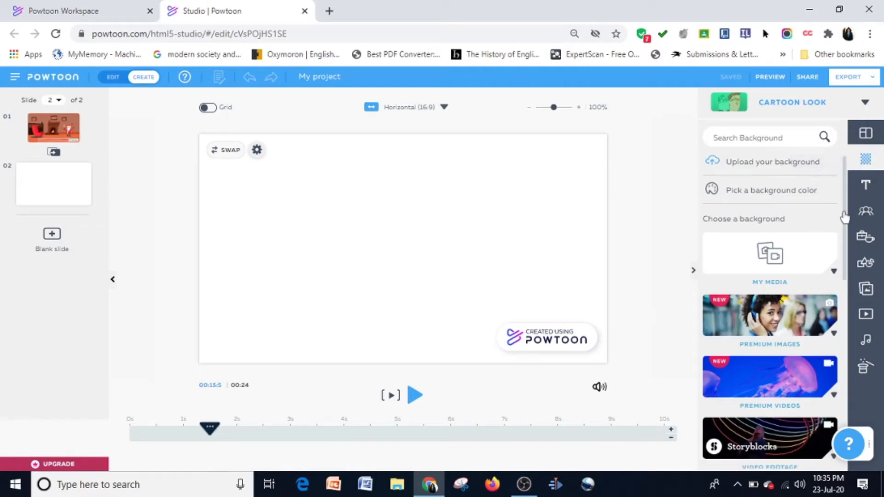
scroll(845, 272, down, 1)
scroll(849, 272, down, 5)
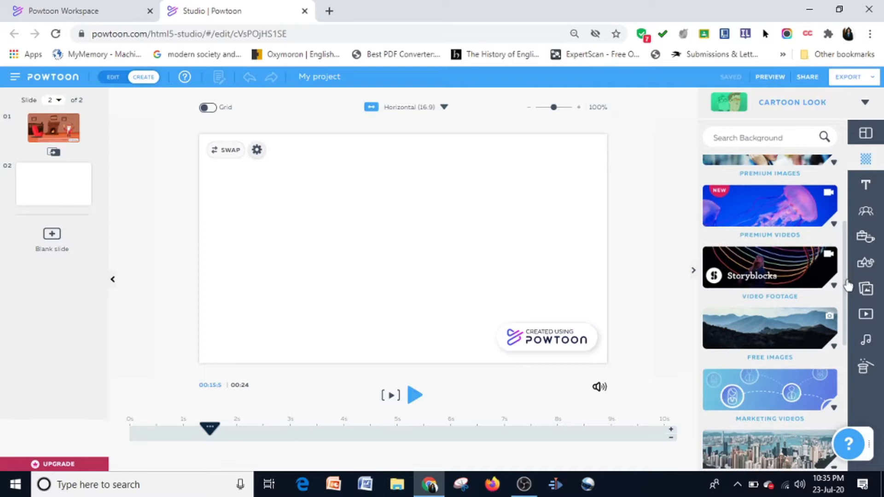
scroll(846, 298, down, 1)
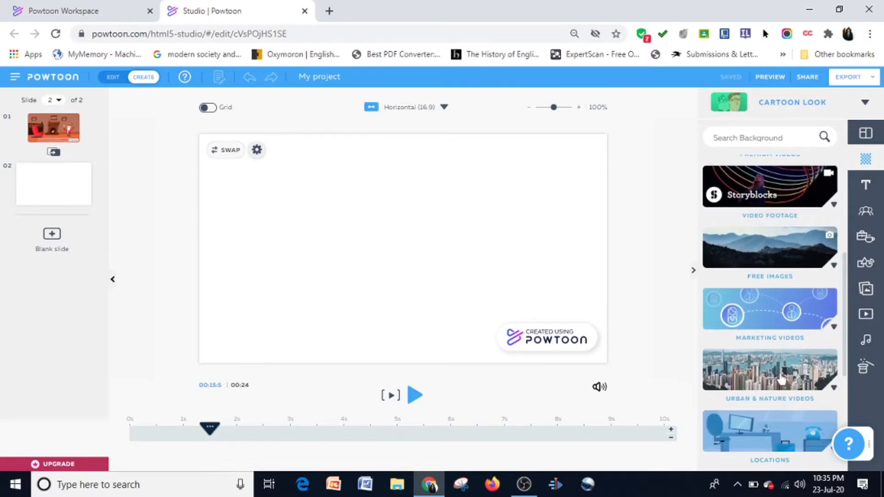
drag(845, 327, 846, 379)
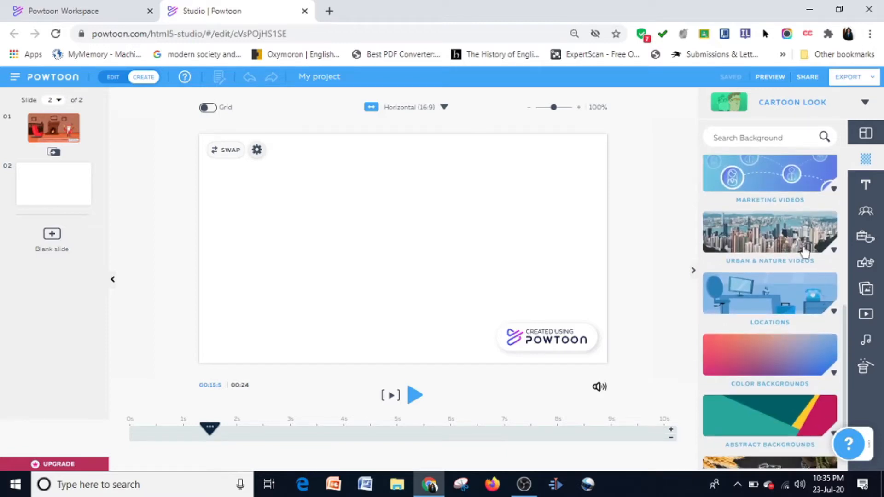
drag(846, 336, 846, 391)
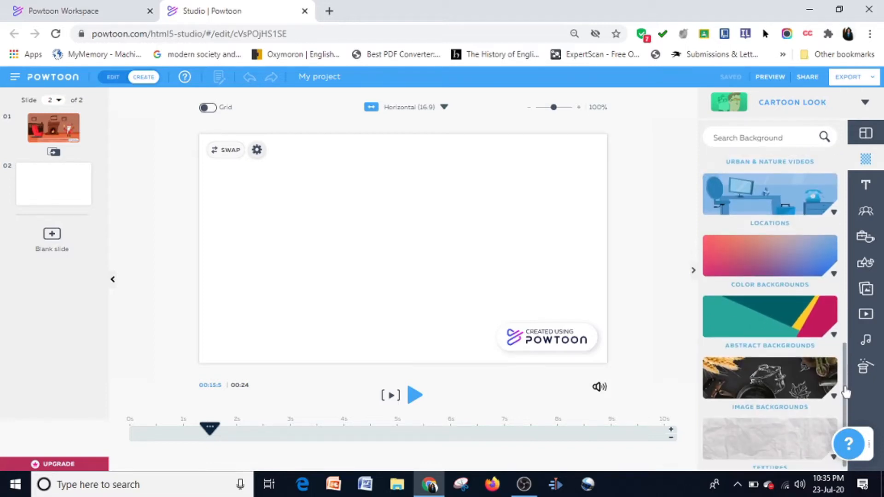
click(835, 213)
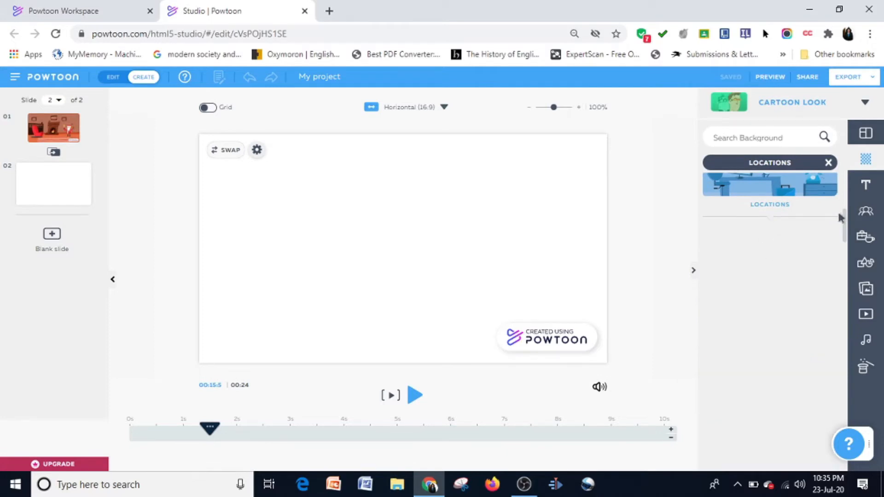
drag(845, 221, 845, 288)
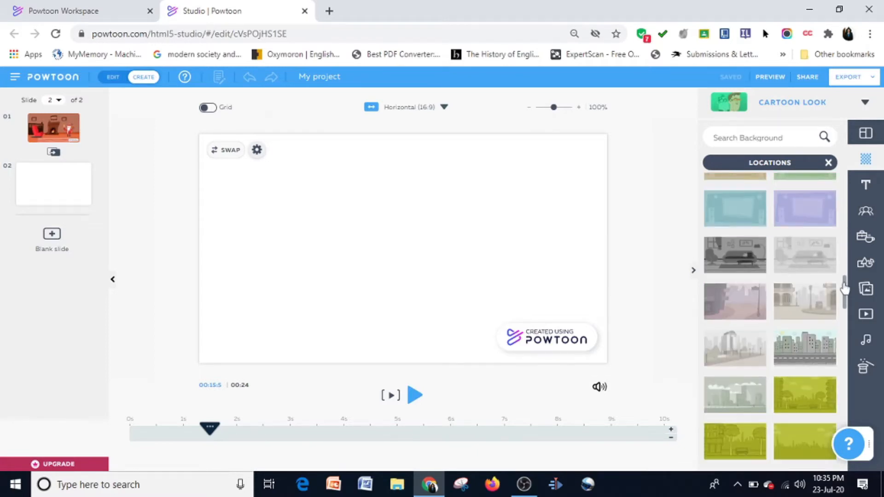
drag(845, 289, 848, 343)
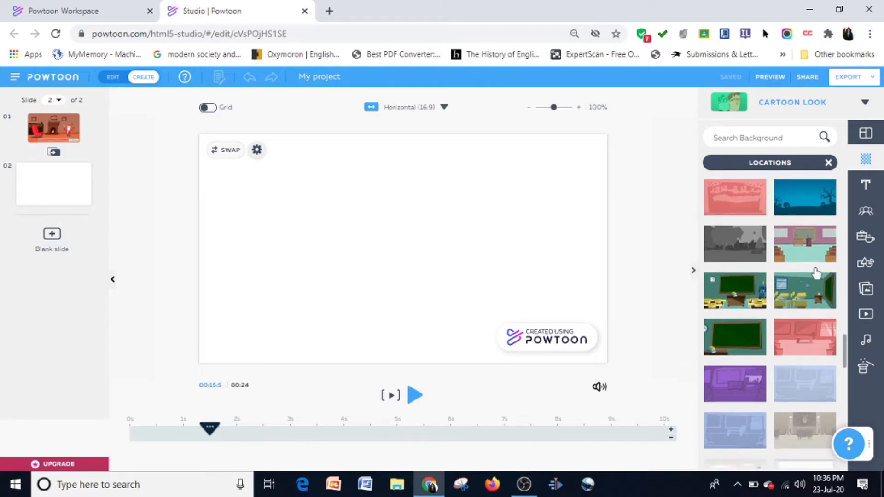
click(797, 200)
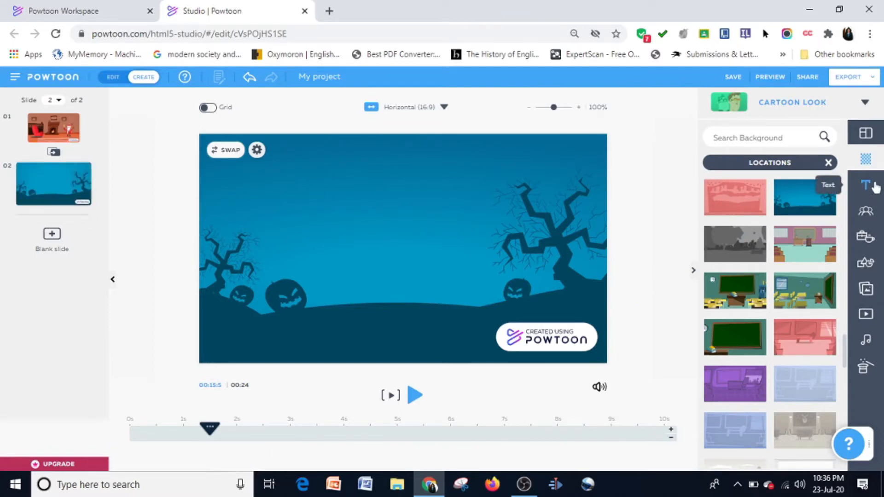
Step: Add the white oval speech bubble with a thick black outline from the Text Elements collection to slide 2
click(876, 187)
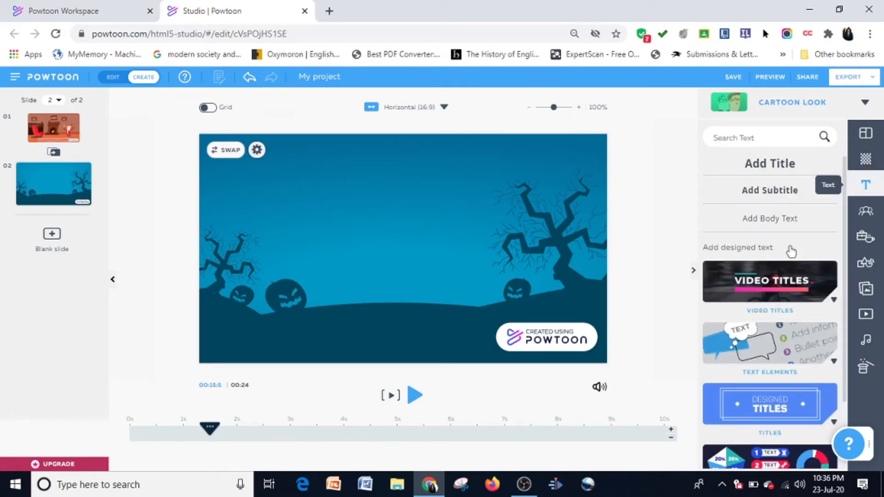
drag(845, 269, 847, 297)
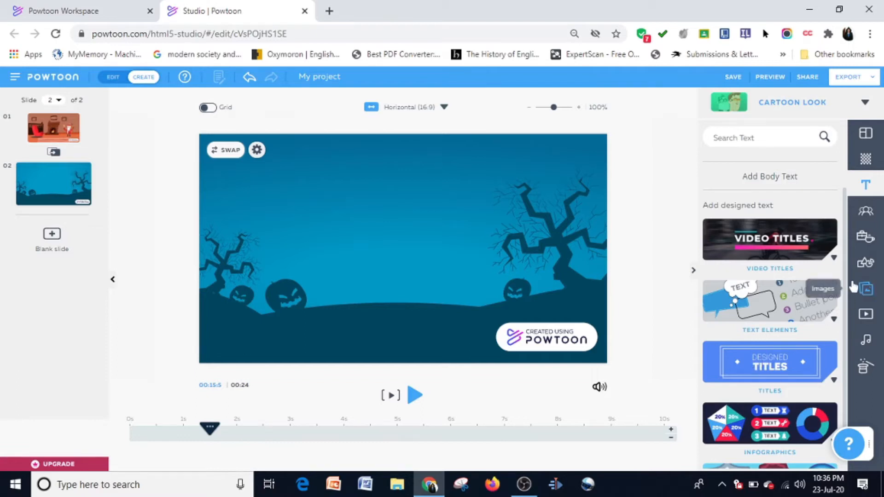
drag(845, 295, 844, 318)
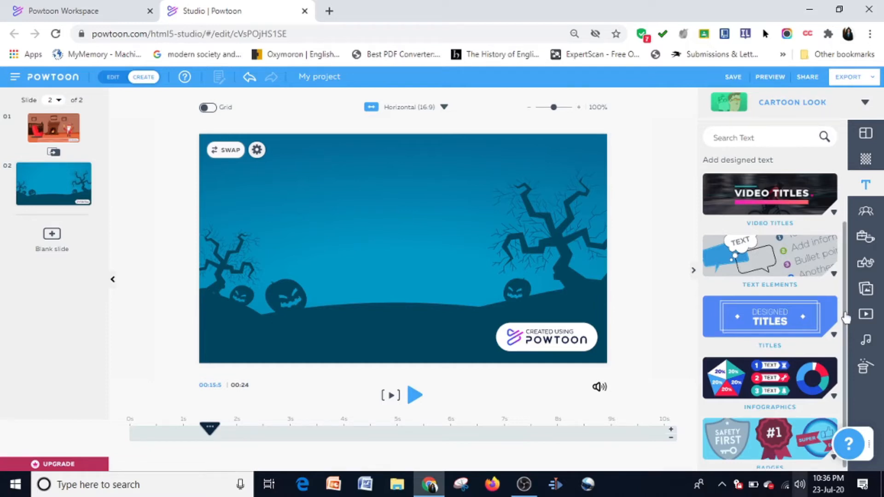
click(832, 277)
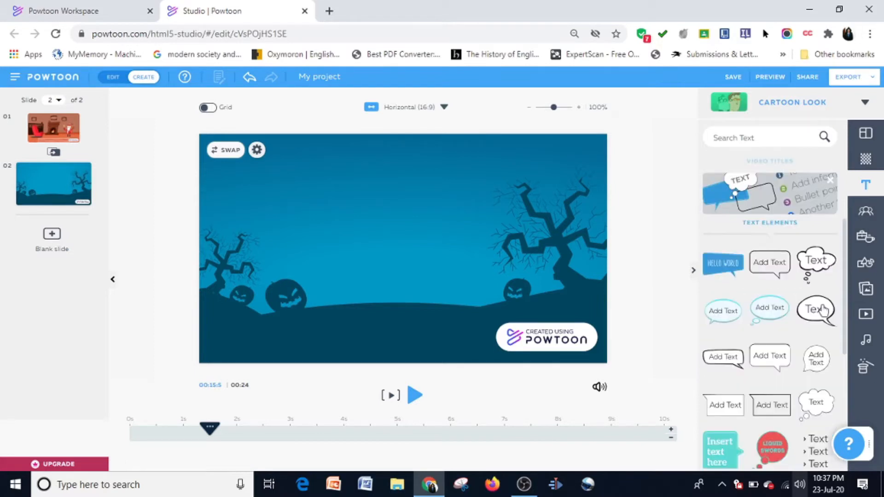
click(824, 311)
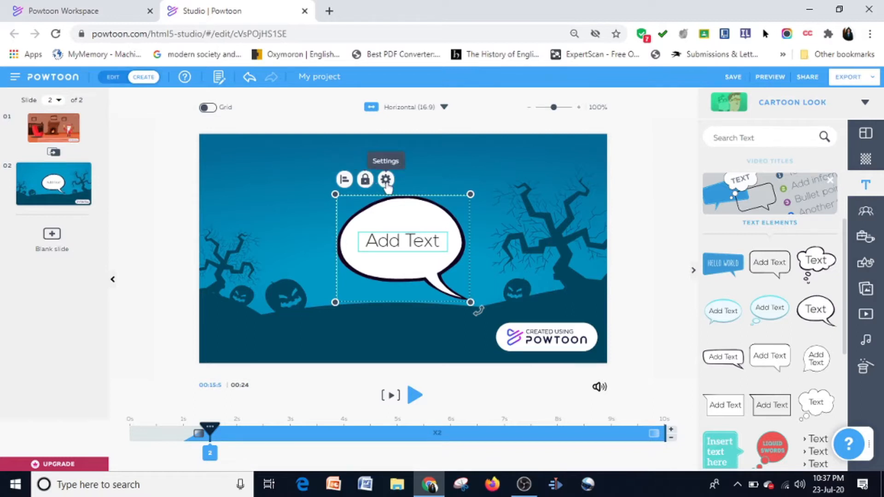
Step: Replace the placeholder text in the speech bubble with "Welcome"
double_click(379, 244)
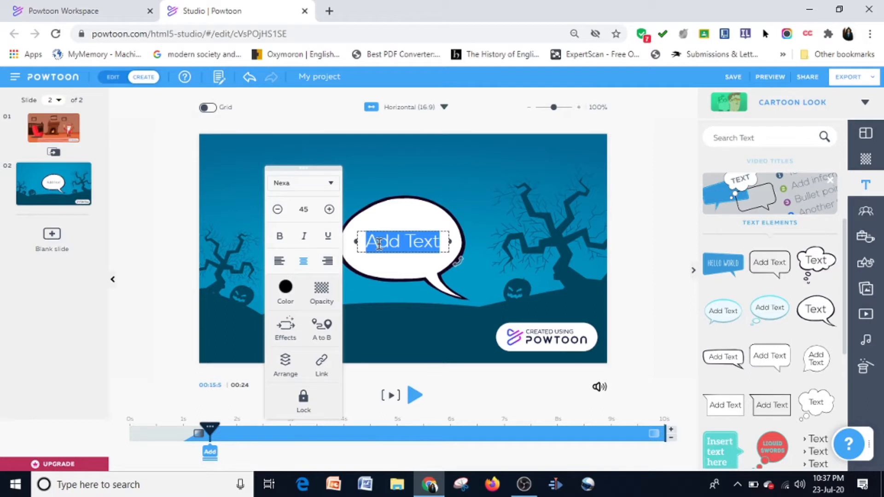
text(We)
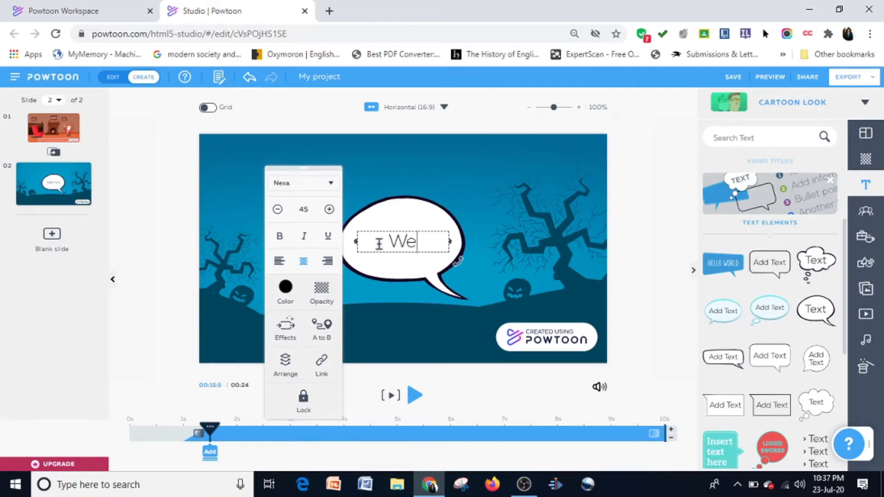
text(lcome)
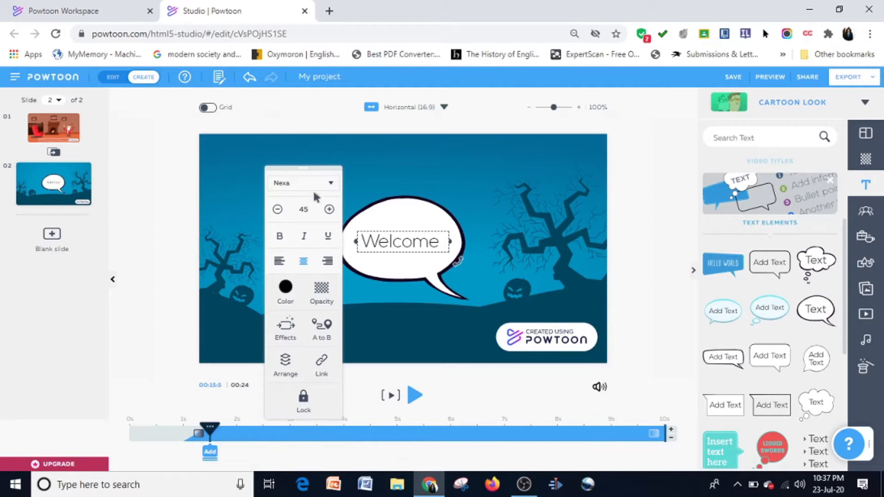
Step: Set the Welcome text's font to Asap and its color to dark blue #0E47A1, and reopen its text settings
click(330, 183)
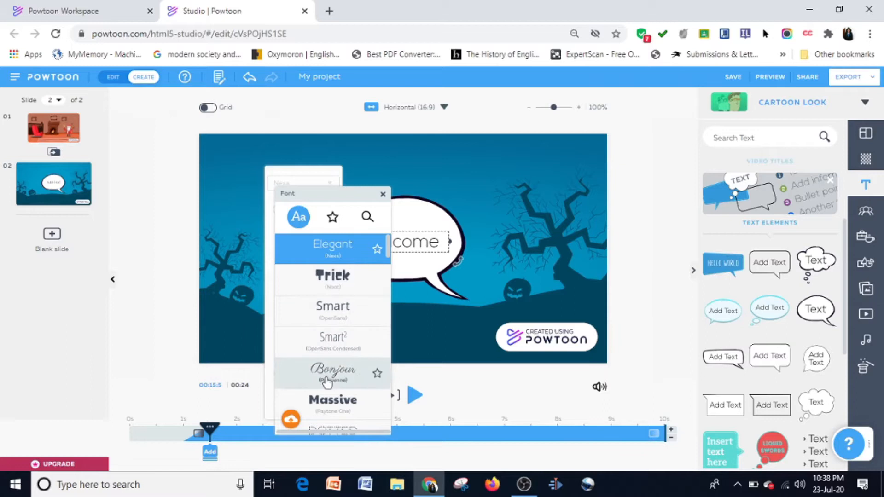
click(326, 379)
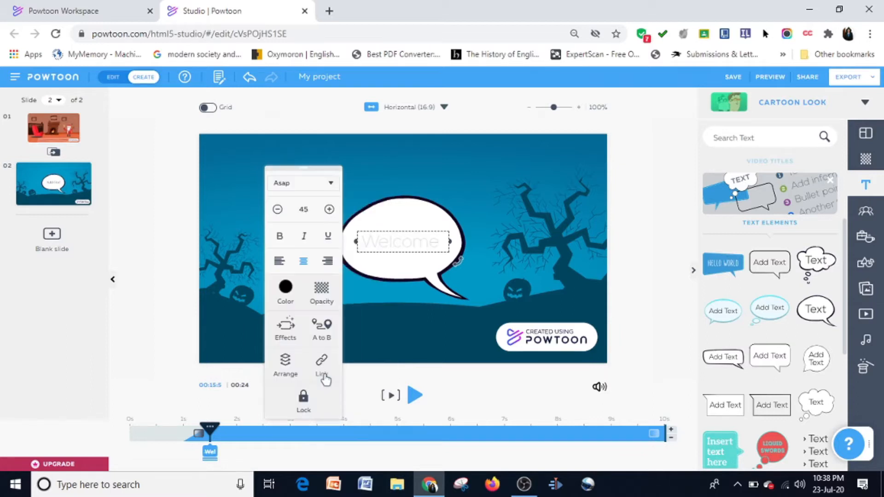
click(286, 290)
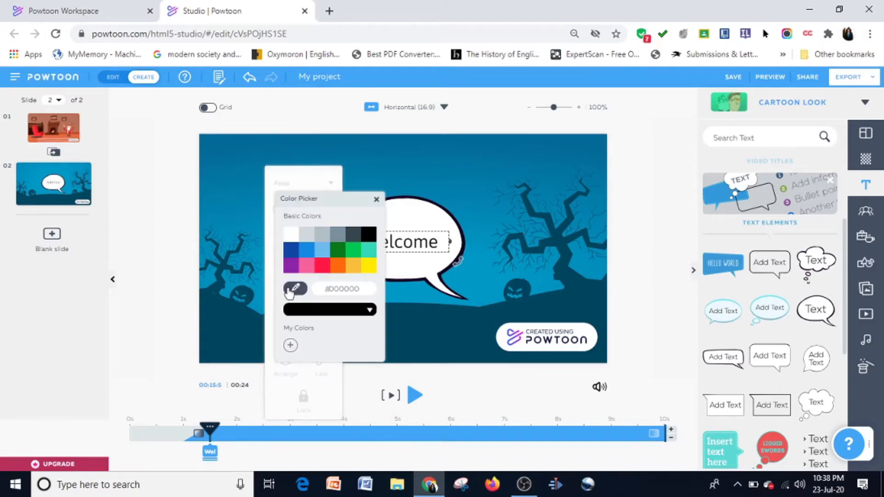
click(299, 256)
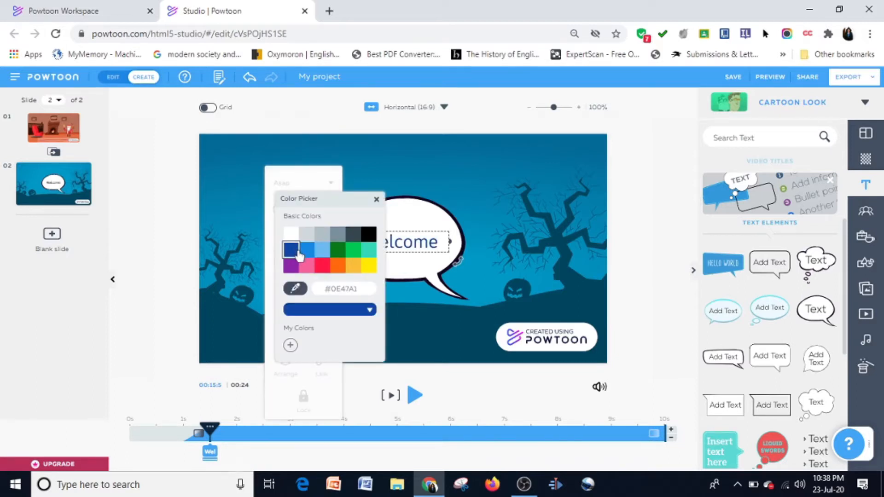
click(367, 310)
click(364, 310)
click(408, 315)
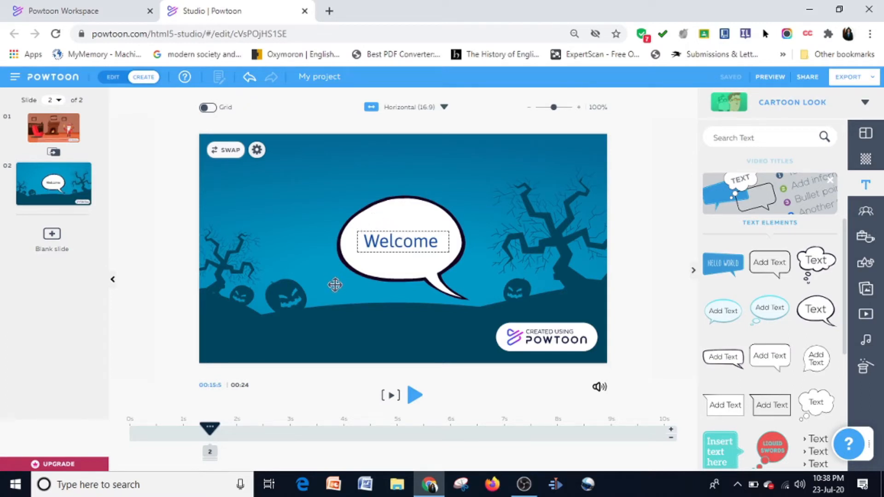
click(387, 251)
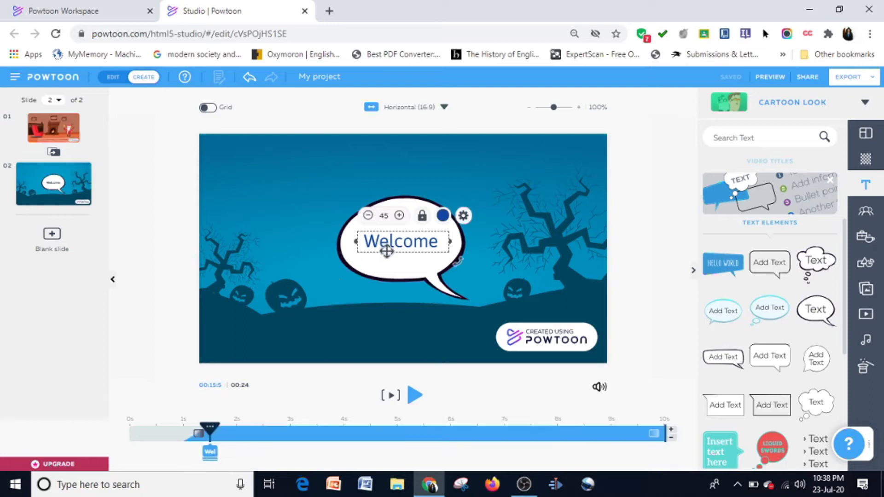
click(463, 216)
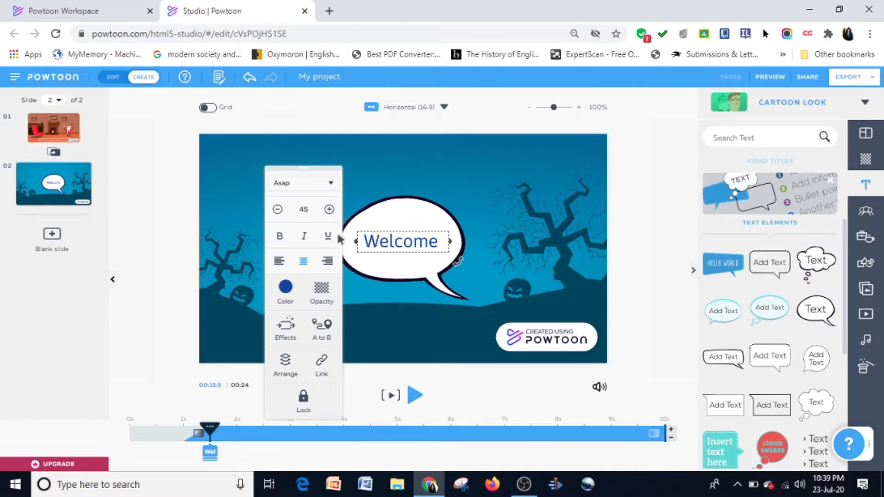
Step: Shrink the speech bubble, move it up between the trees, and place the Welcome text inside it
click(392, 296)
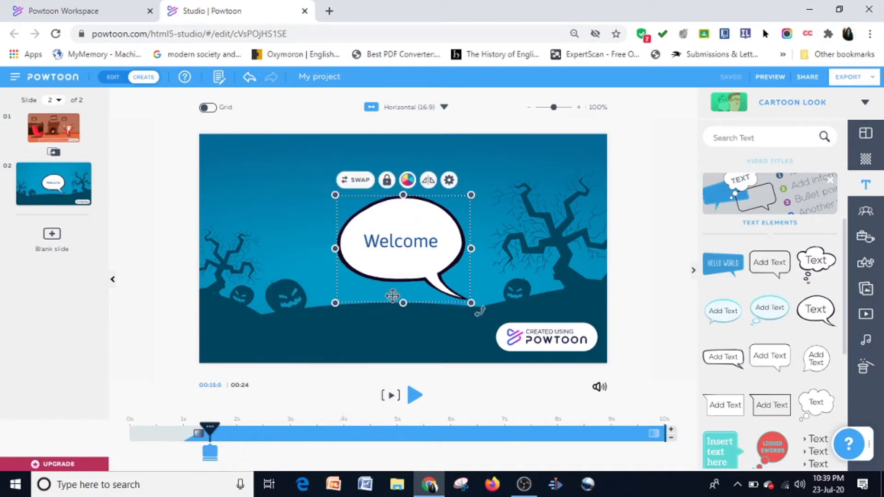
drag(336, 303, 379, 269)
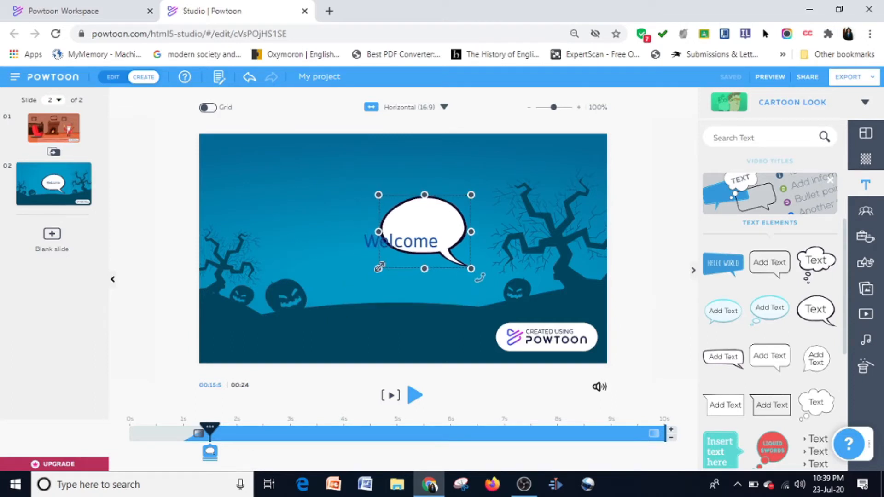
click(424, 211)
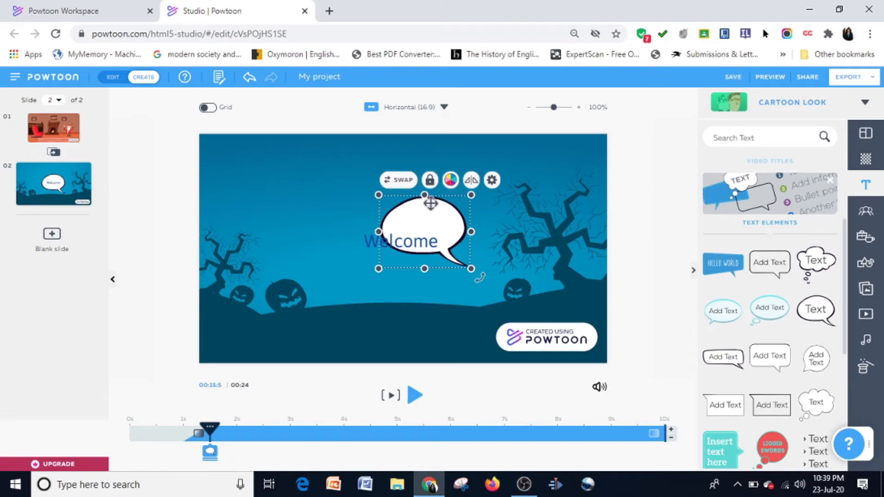
drag(431, 203, 439, 177)
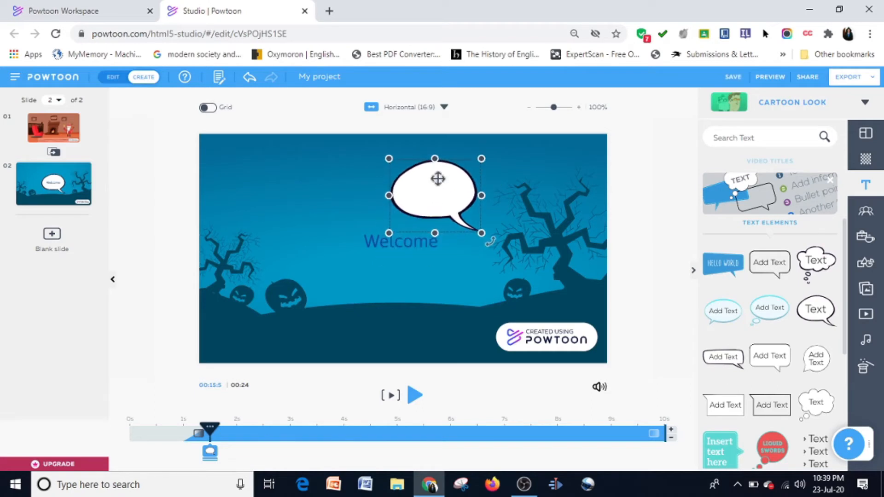
click(374, 241)
drag(374, 241, 408, 189)
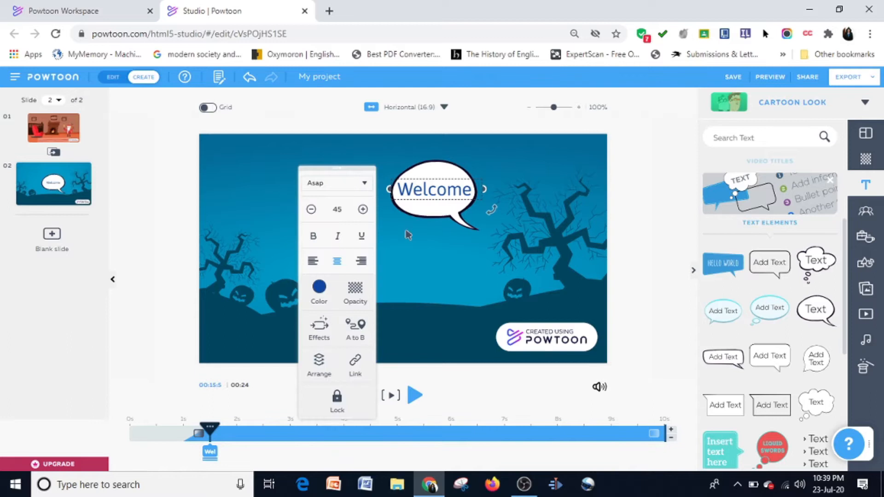
Step: Recolor the speech bubble green (#01C853) and flip it horizontally
click(428, 164)
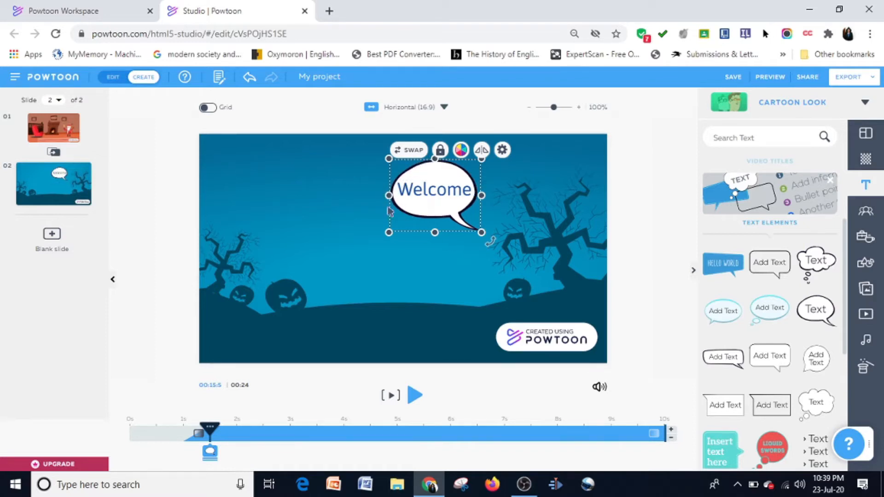
click(461, 150)
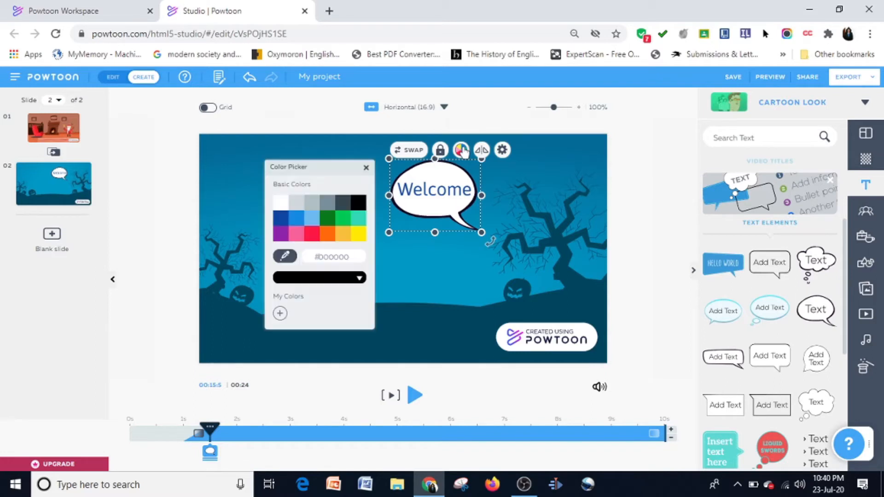
click(343, 220)
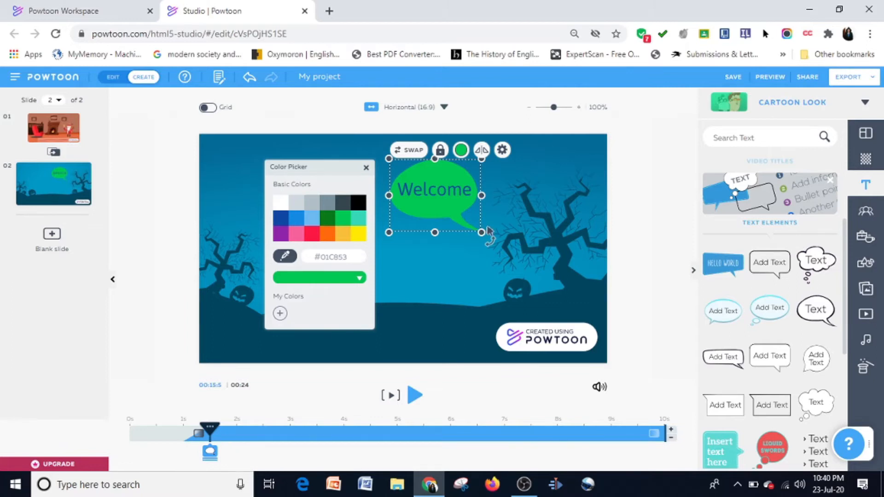
click(484, 152)
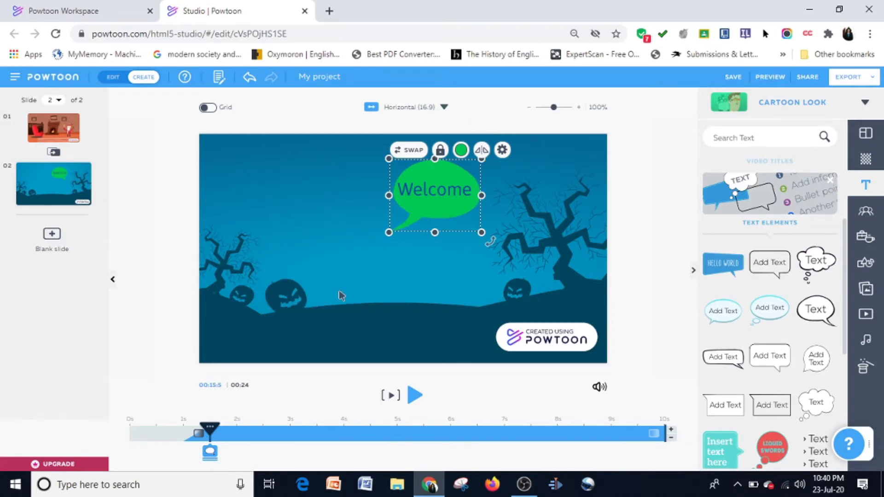
click(503, 150)
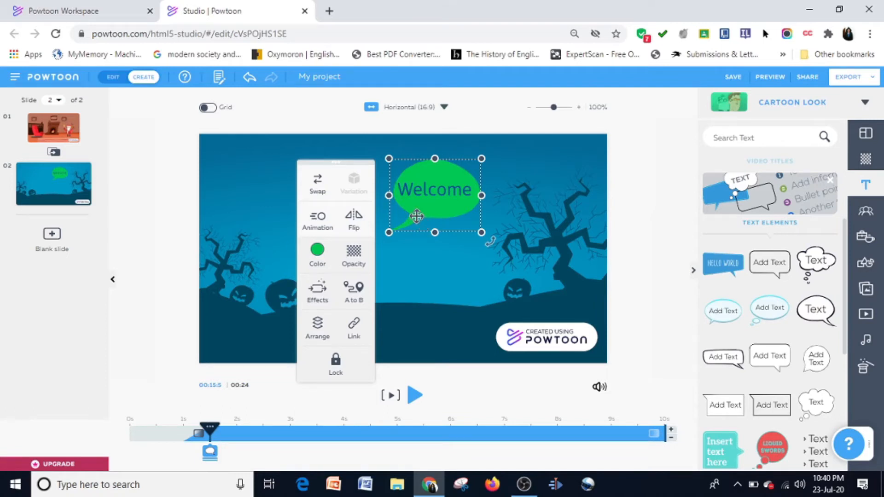
click(318, 185)
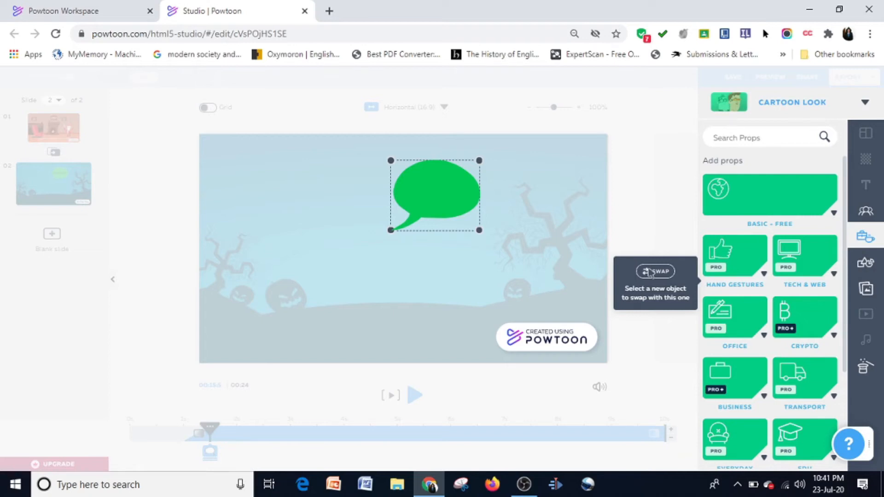
click(651, 272)
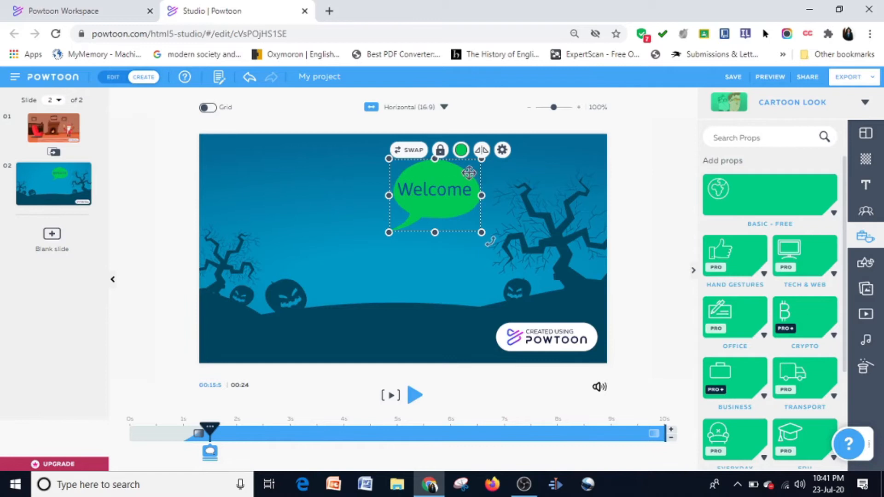
click(672, 241)
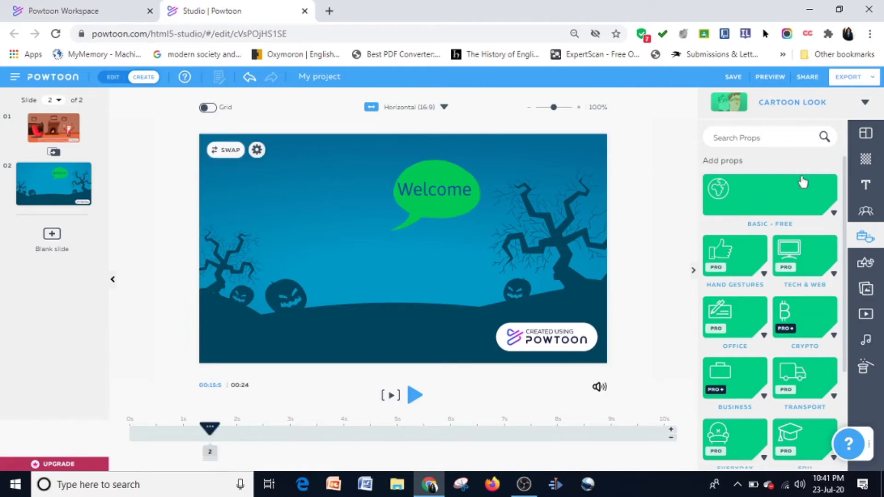
Step: Open the character library and look through the available Powtoon looks, keeping the current Cartoon look
click(872, 214)
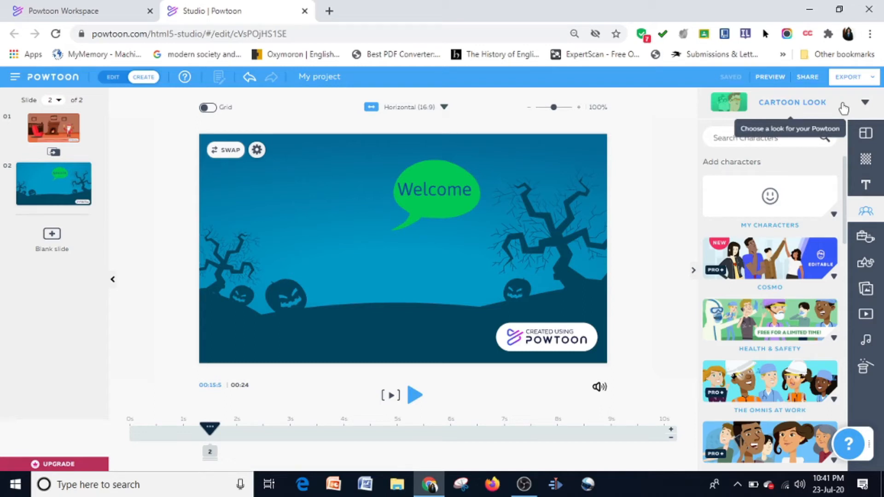
click(864, 105)
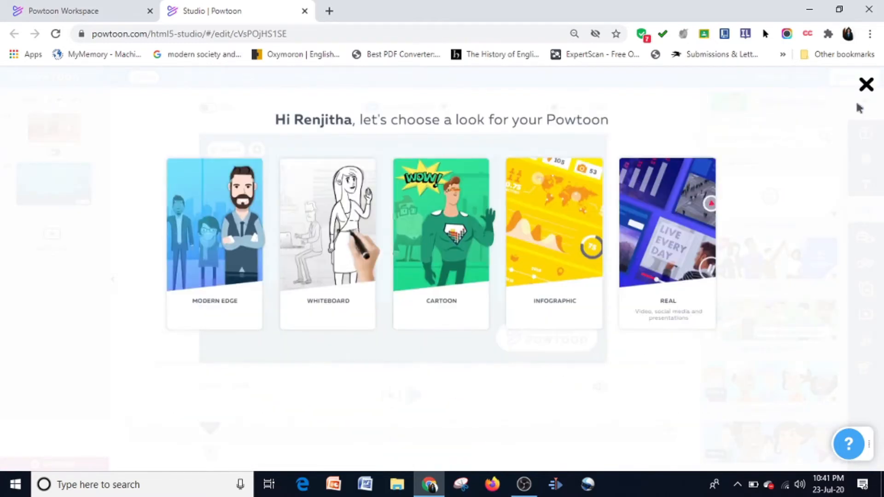
mouse_move(244, 233)
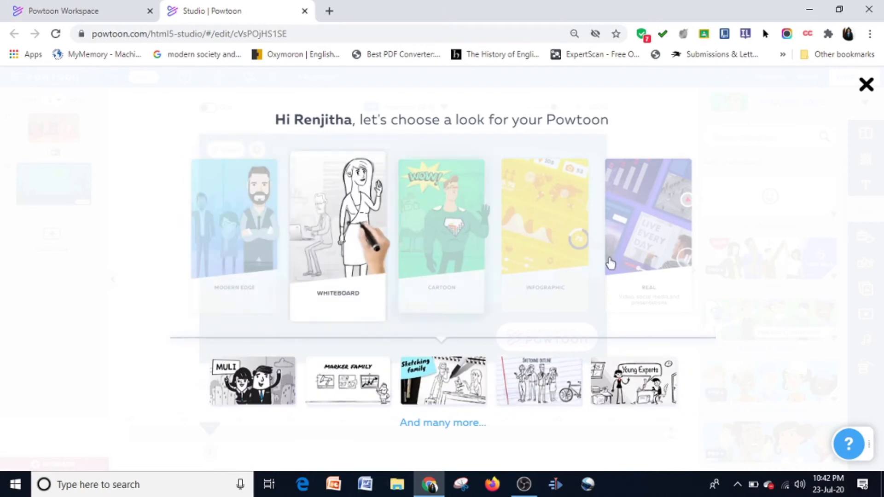
click(865, 88)
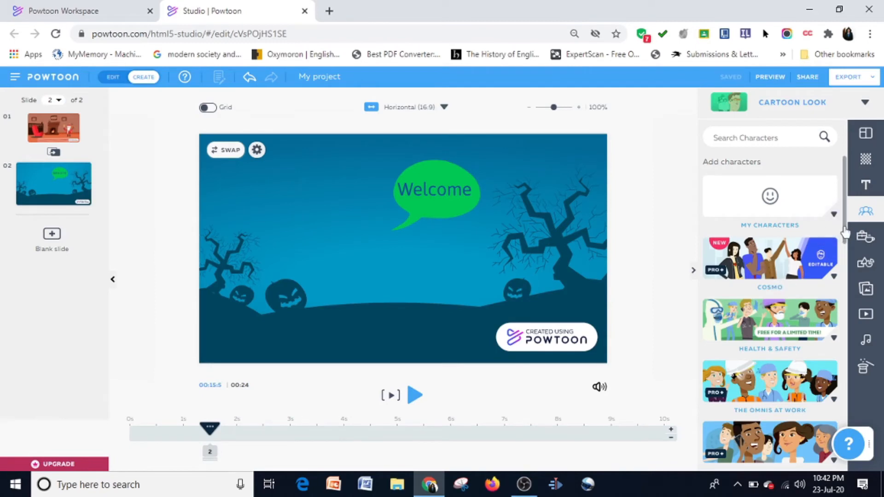
Step: Add the Health & Safety woman in a white shirt and grey trousers, enlarge her, and place her just left of the speech bubble's tail
drag(845, 233, 849, 314)
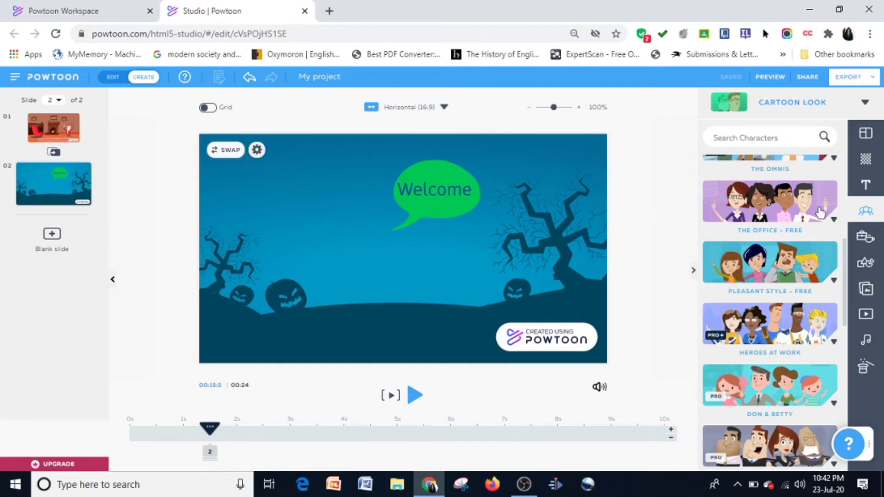
mouse_move(845, 251)
mouse_down()
mouse_move(850, 325)
mouse_move(849, 196)
mouse_up()
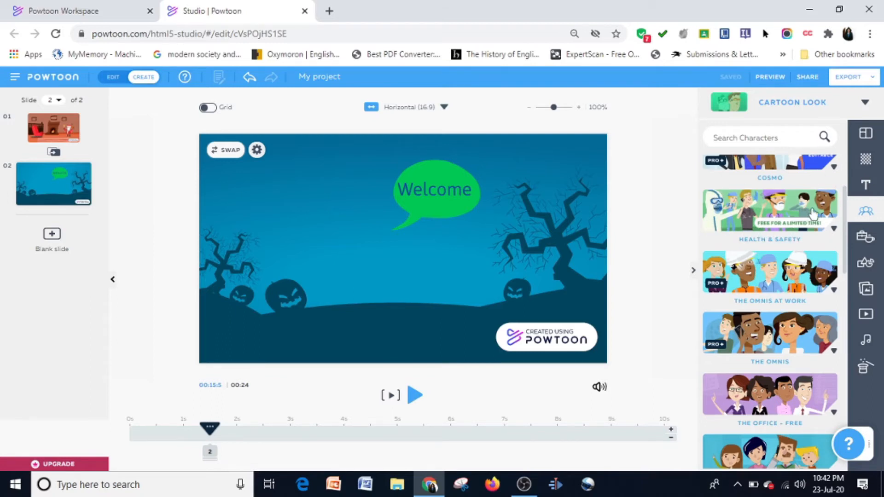
click(831, 229)
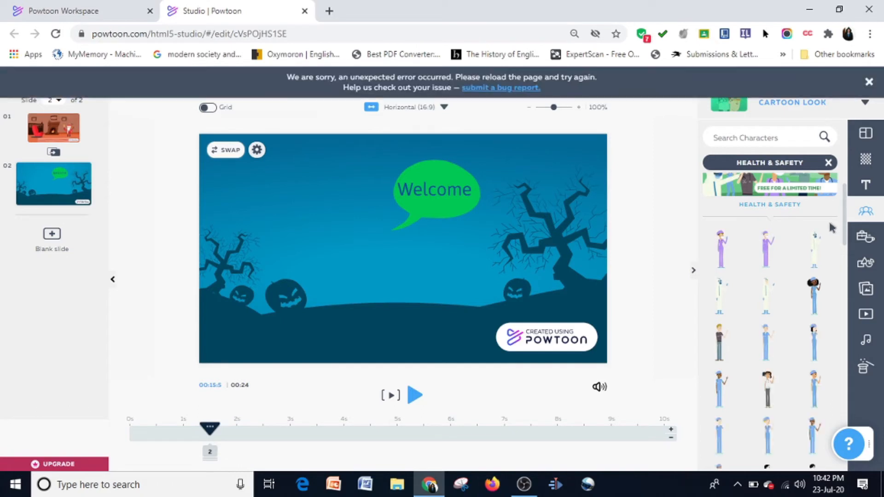
click(767, 391)
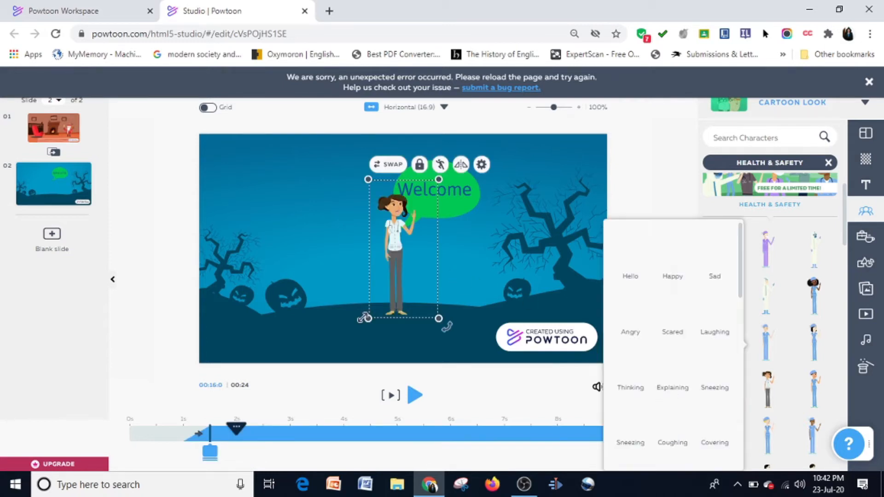
drag(368, 319, 348, 352)
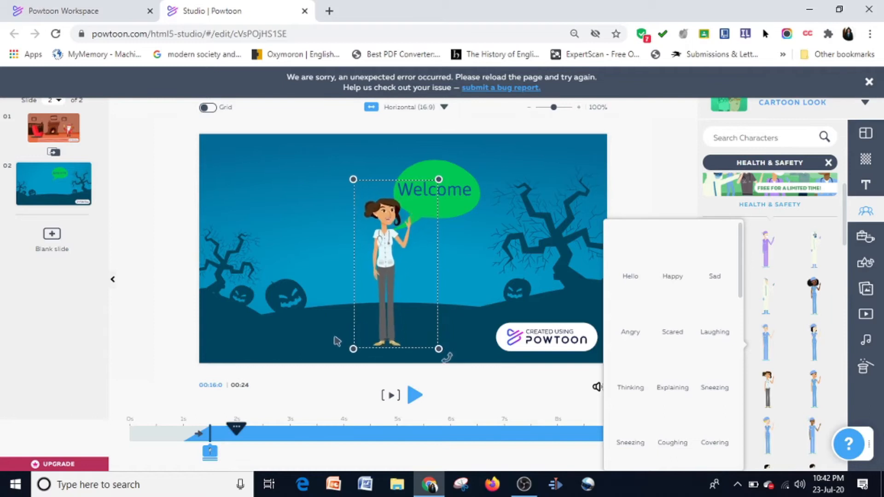
drag(376, 271, 359, 267)
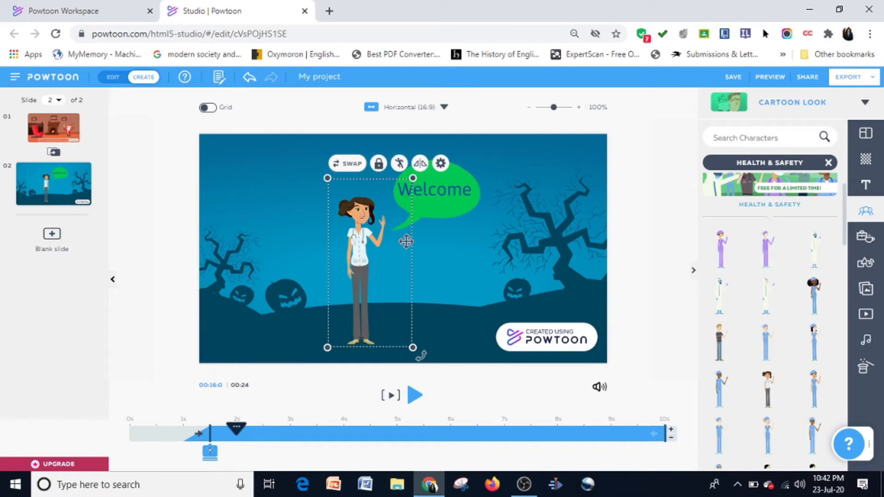
Step: Change the woman character's pose to Running
click(400, 164)
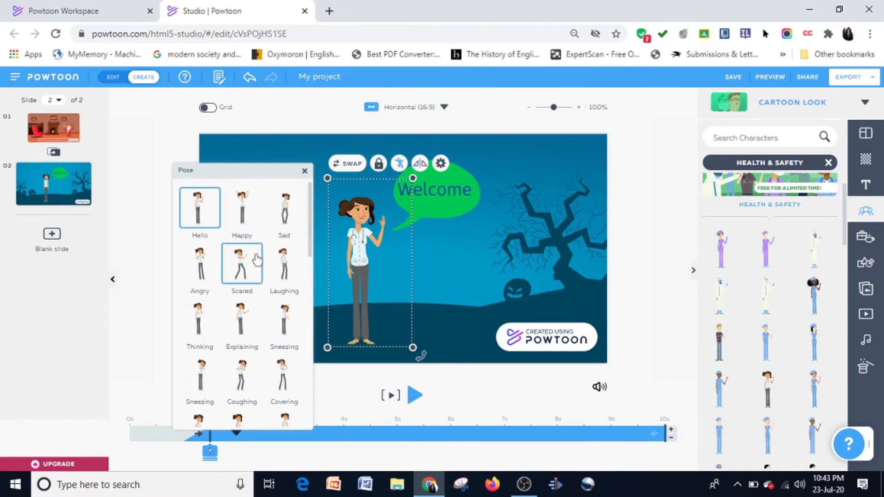
drag(312, 236, 312, 301)
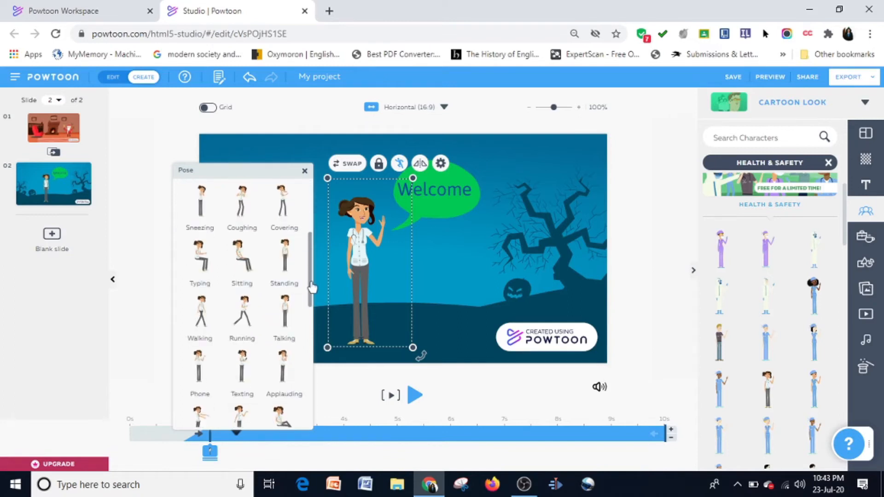
click(242, 302)
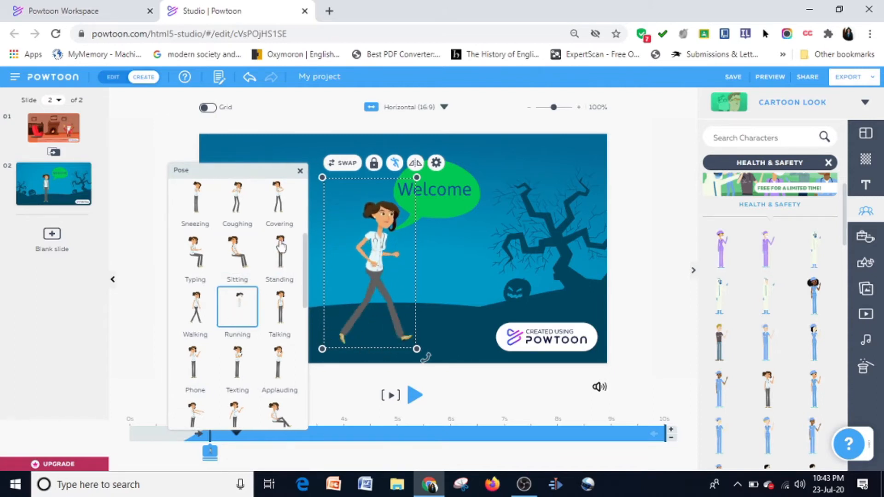
click(300, 171)
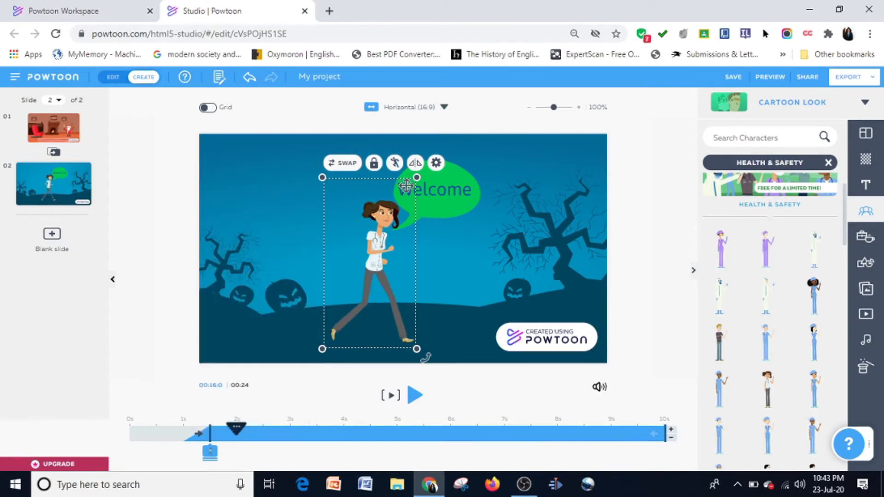
Step: Lower the number of times the running character's loop animation plays
click(437, 164)
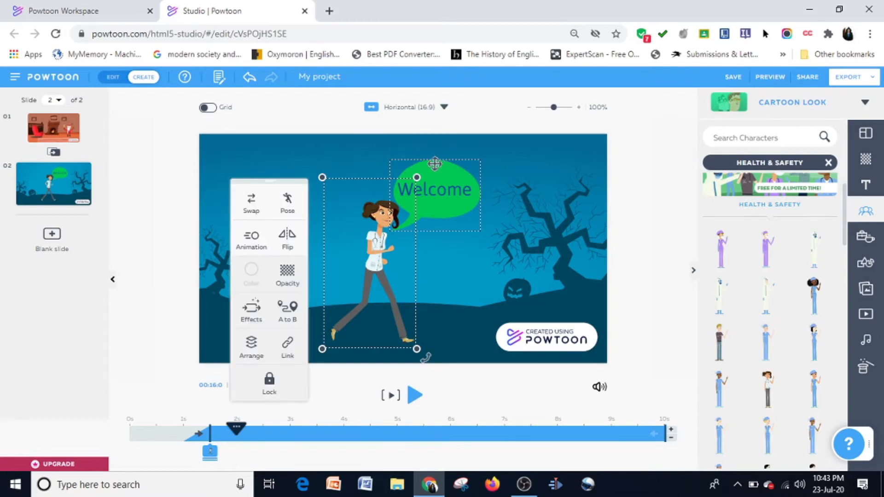
click(251, 248)
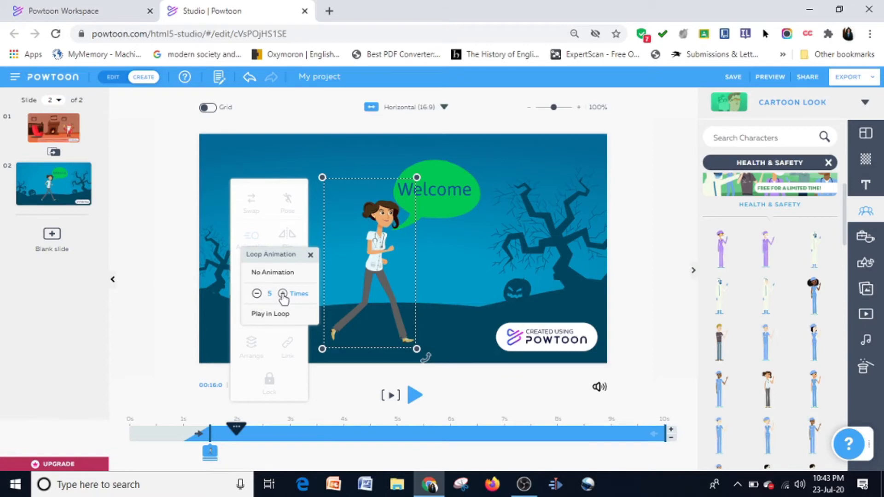
click(257, 295)
click(257, 294)
click(258, 295)
click(311, 256)
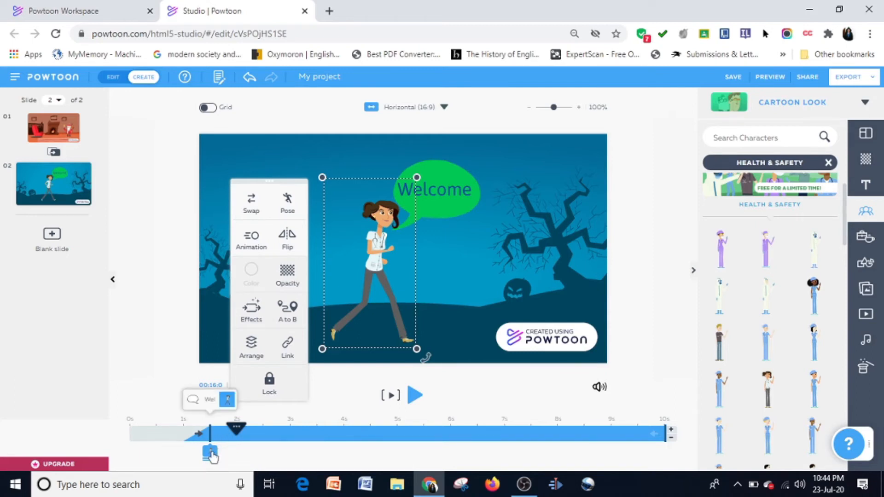
Step: Move the running character's entrance to the start of the slide's timeline and give her the Pop enter effect
drag(177, 451, 133, 451)
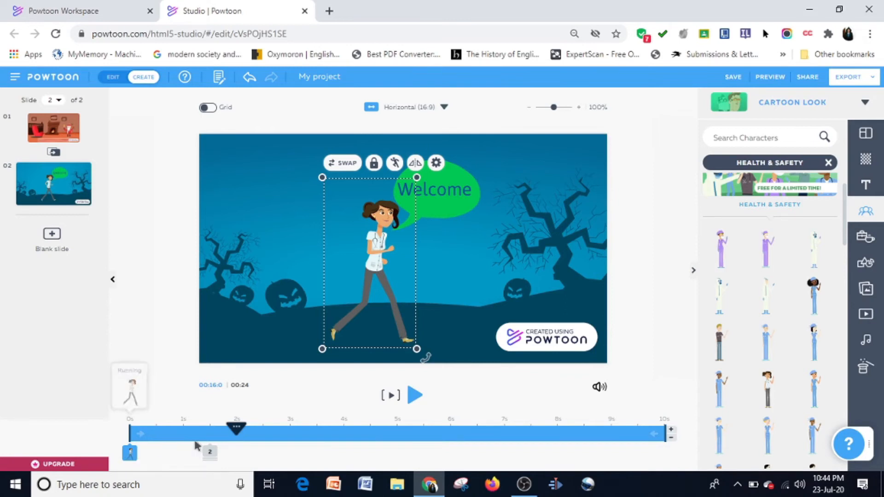
click(140, 437)
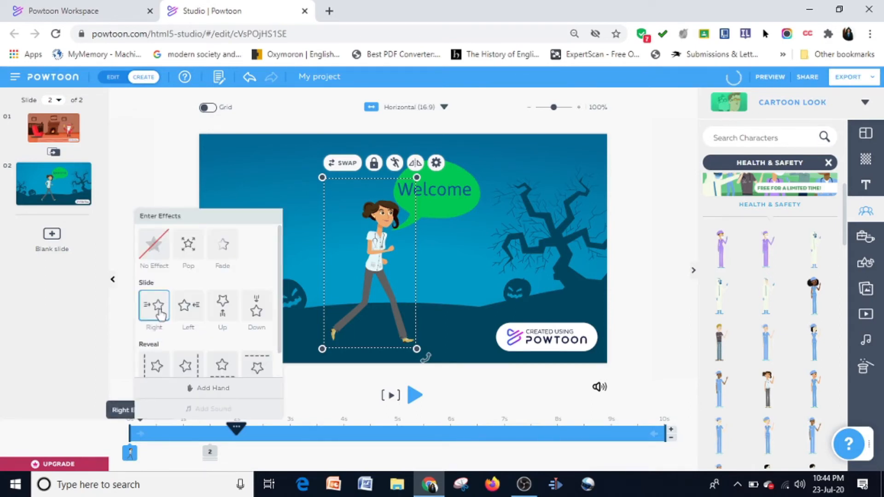
click(189, 244)
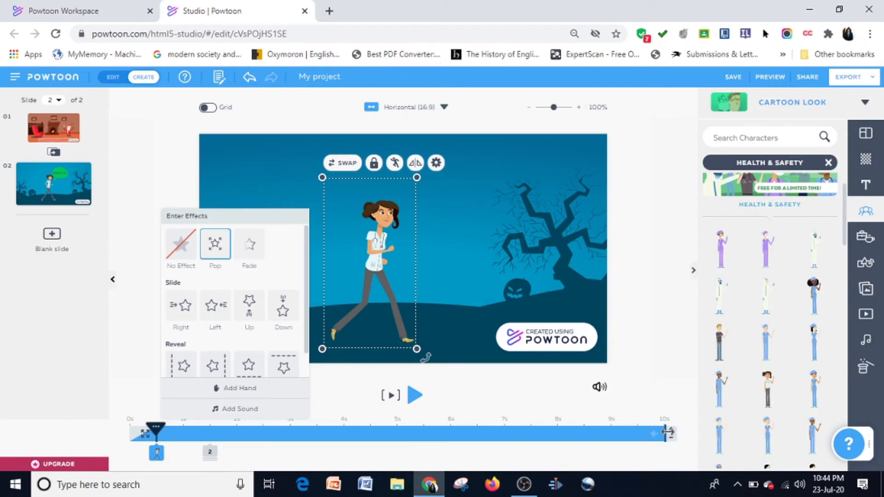
Step: Shorten the running character's timeline bar so her exit begins at about 4.5 s, and play the slide
drag(668, 432, 612, 433)
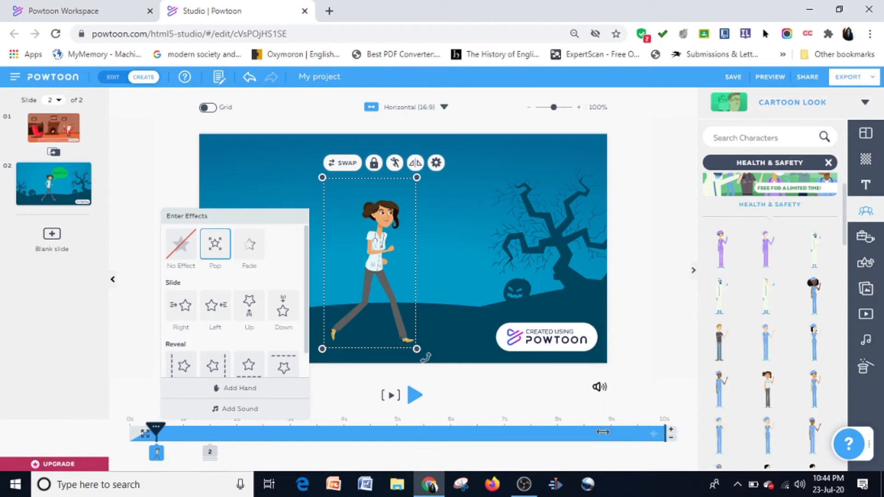
click(518, 436)
drag(504, 437, 385, 445)
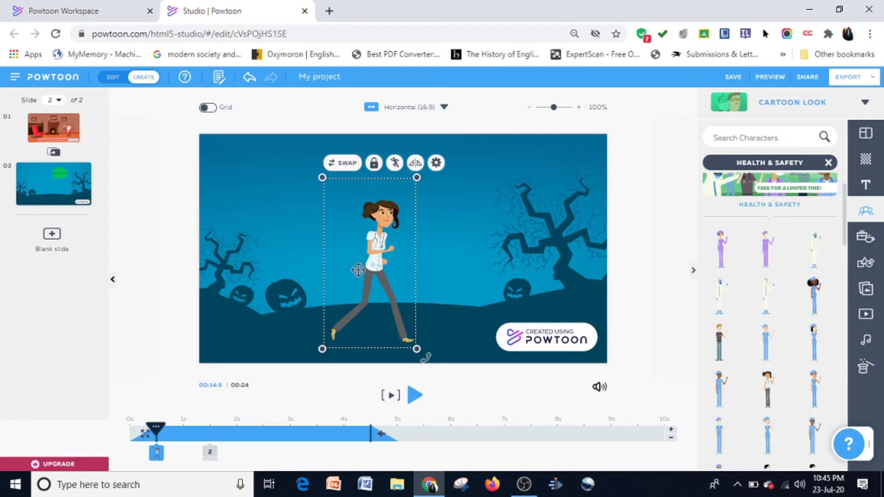
click(397, 396)
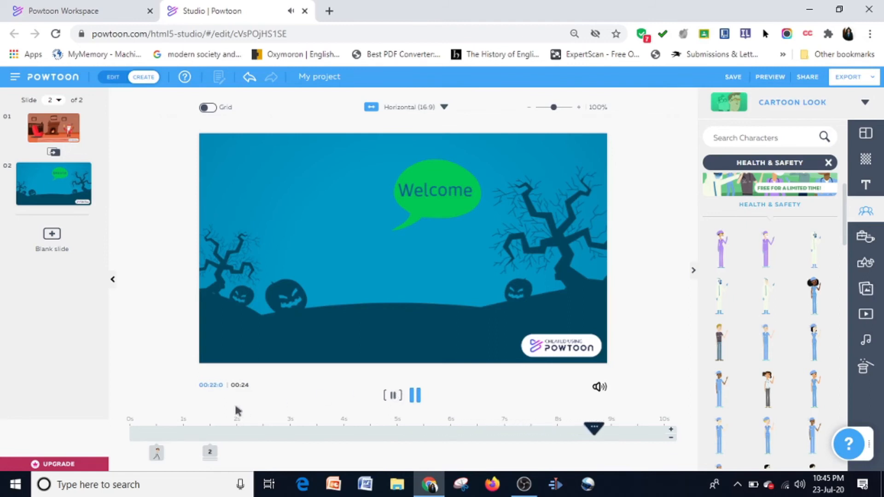
Step: Set the running character's exit effect to Slide Right and preview the slide
click(157, 455)
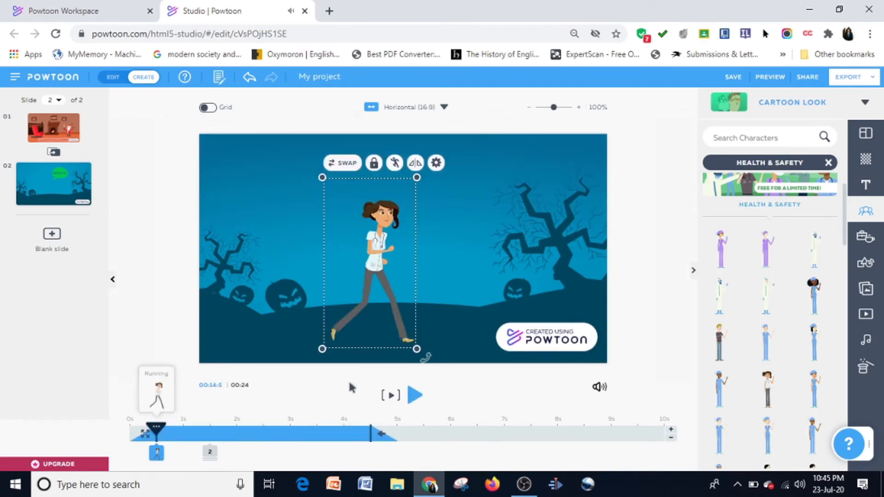
click(381, 437)
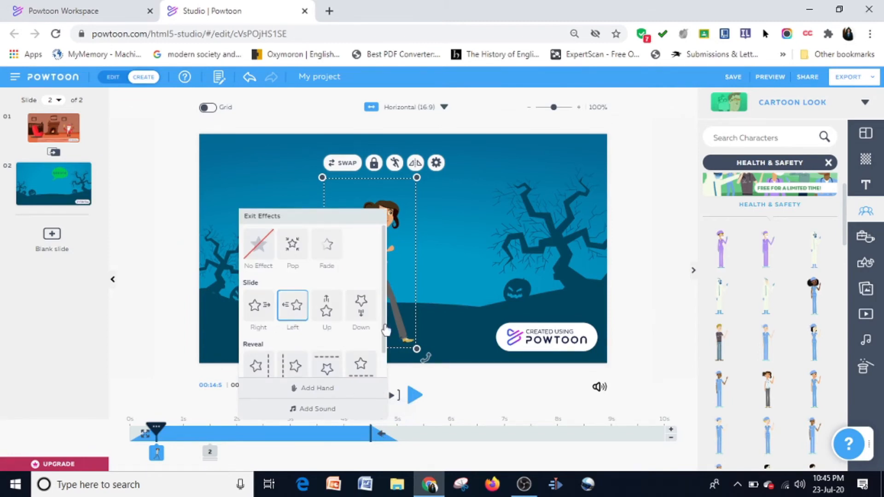
click(254, 305)
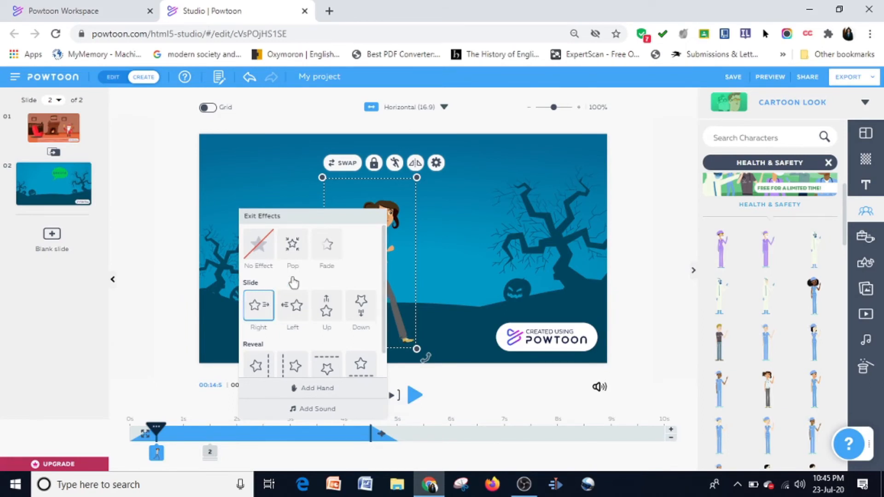
click(423, 432)
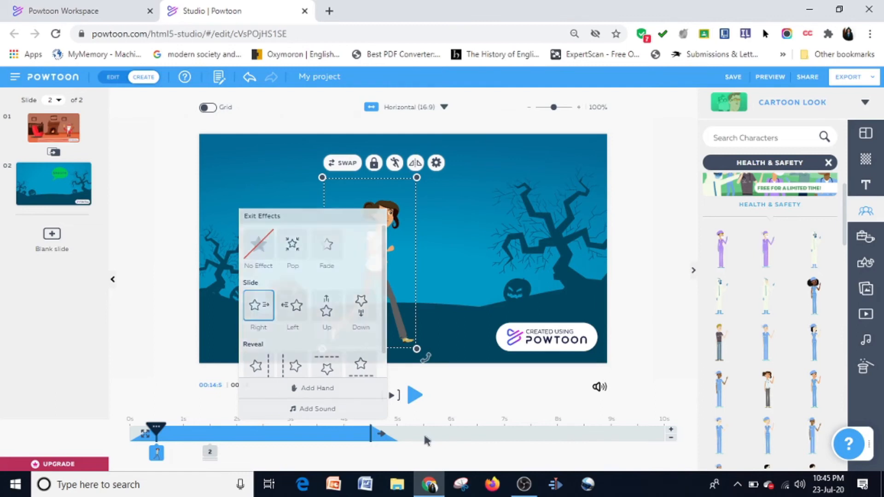
click(414, 397)
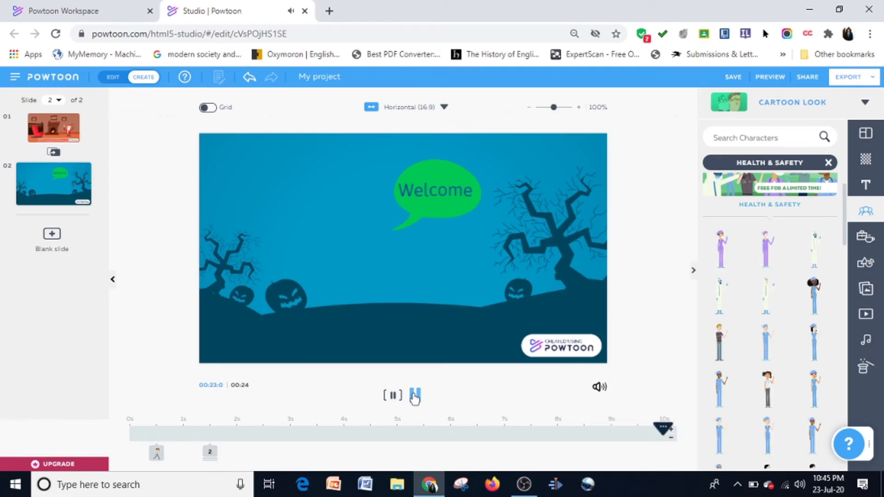
click(415, 396)
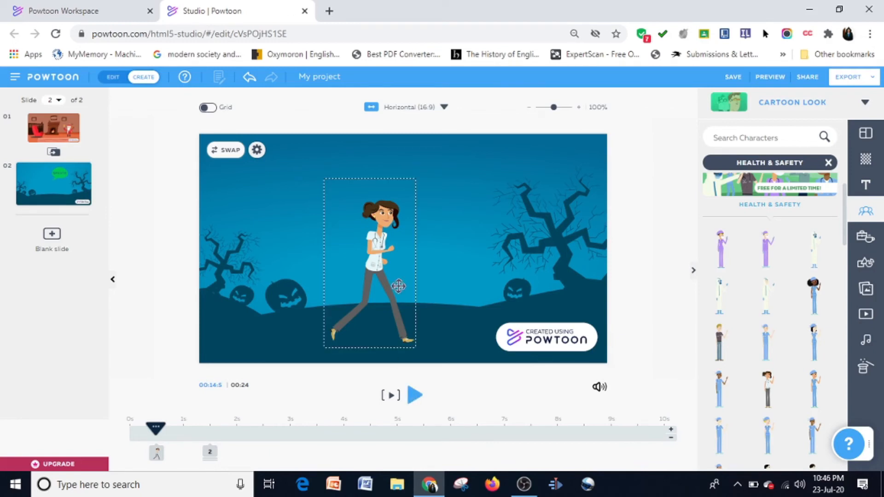
Step: Add the Health & Safety woman in a red jacket and face mask to the slide
mouse_move(847, 205)
mouse_down()
mouse_move(846, 275)
mouse_move(846, 255)
mouse_up()
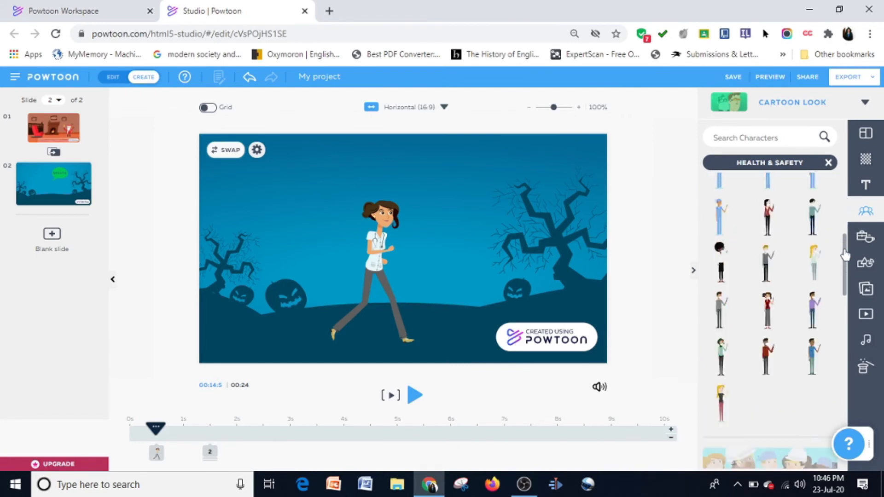
click(771, 214)
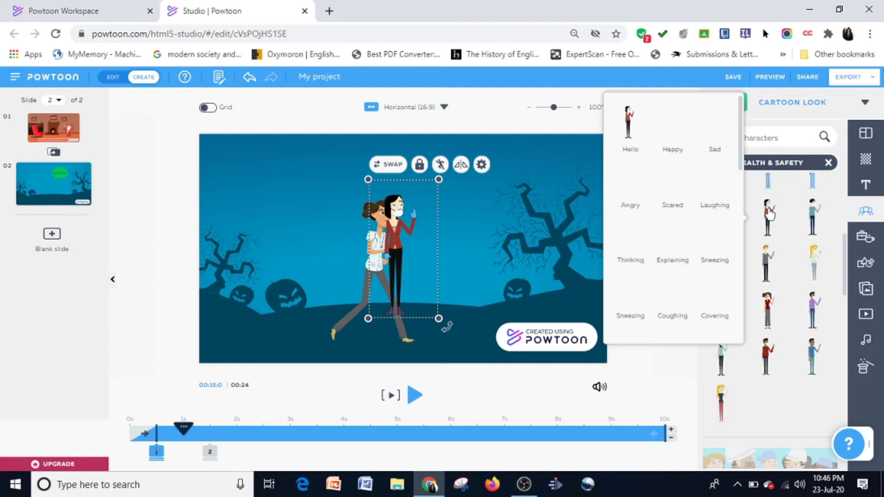
Step: Flip the masked woman in the red jacket, move her beside the right-hand pumpkin, and shrink her
click(461, 165)
drag(403, 263, 465, 242)
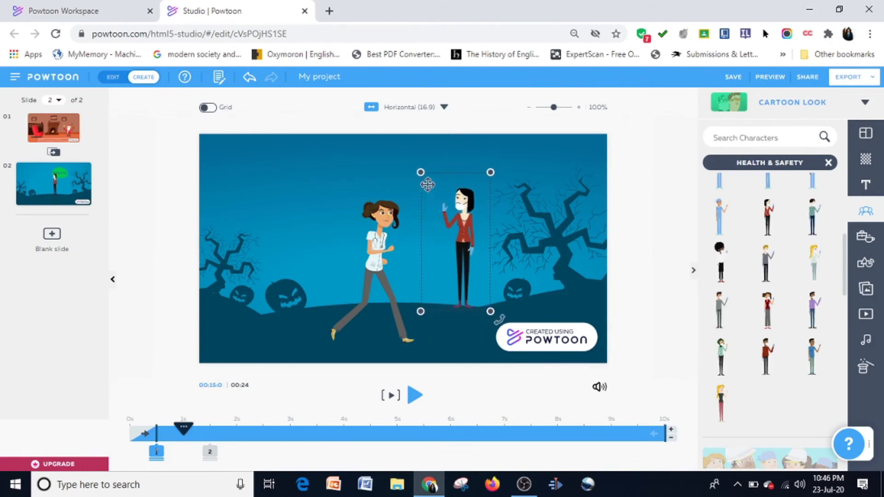
drag(428, 182, 439, 210)
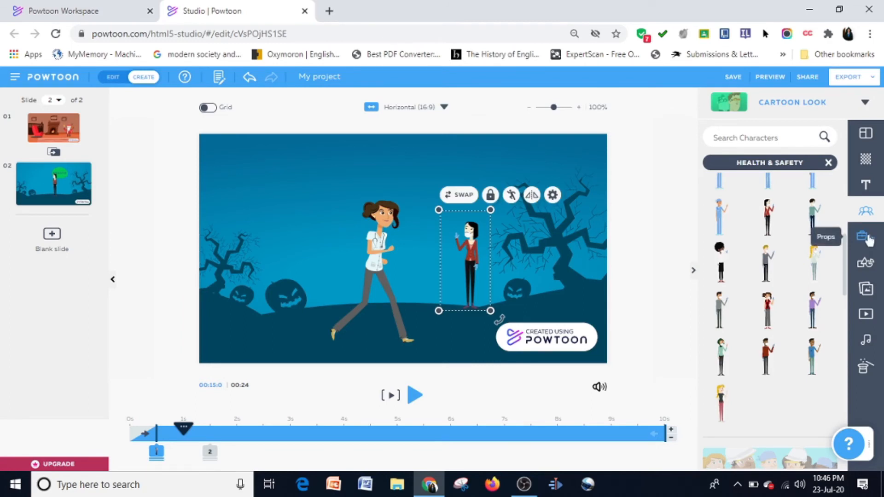
Step: Add the bat from the Nature props to the slide and place it above the left tree
click(868, 238)
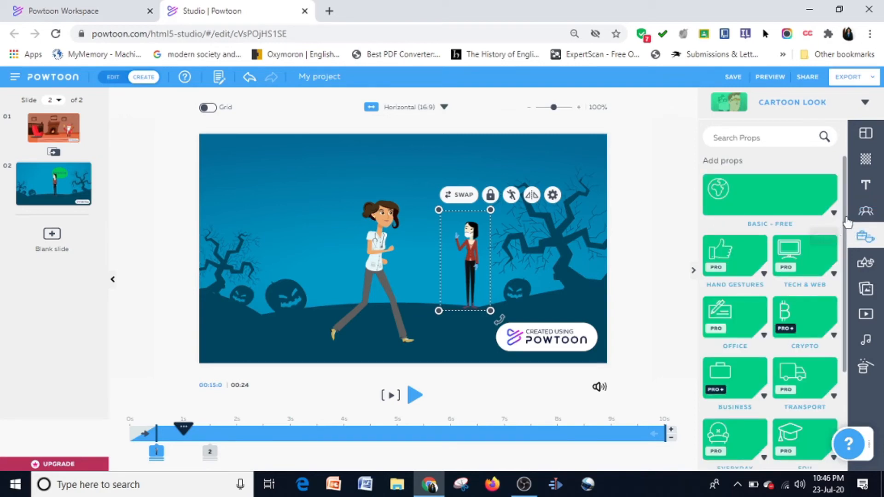
scroll(846, 249, down, 1)
drag(846, 275, 848, 334)
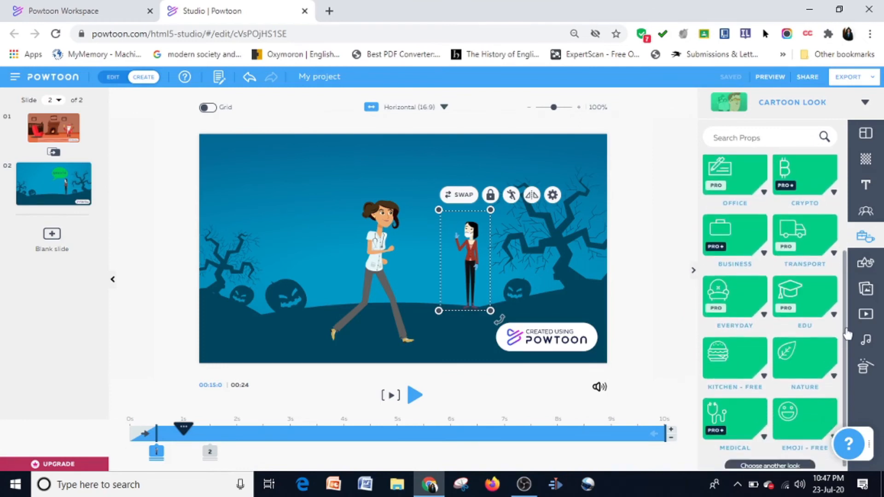
click(831, 378)
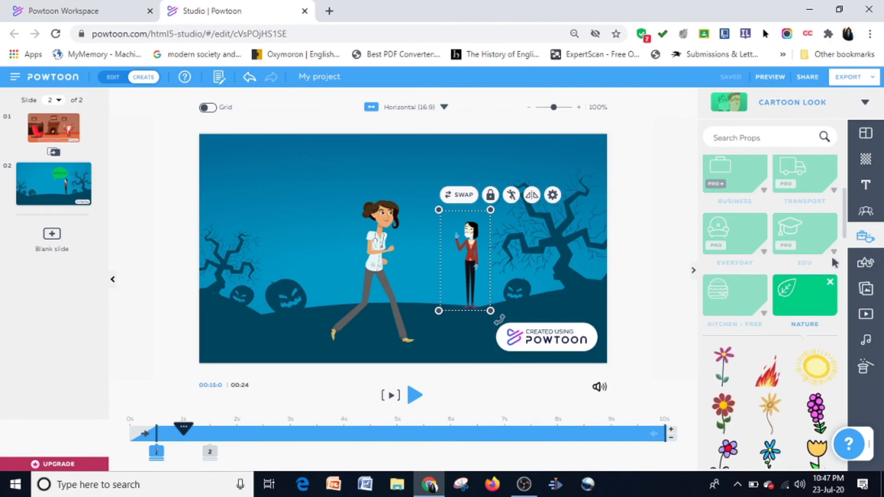
drag(845, 223, 840, 308)
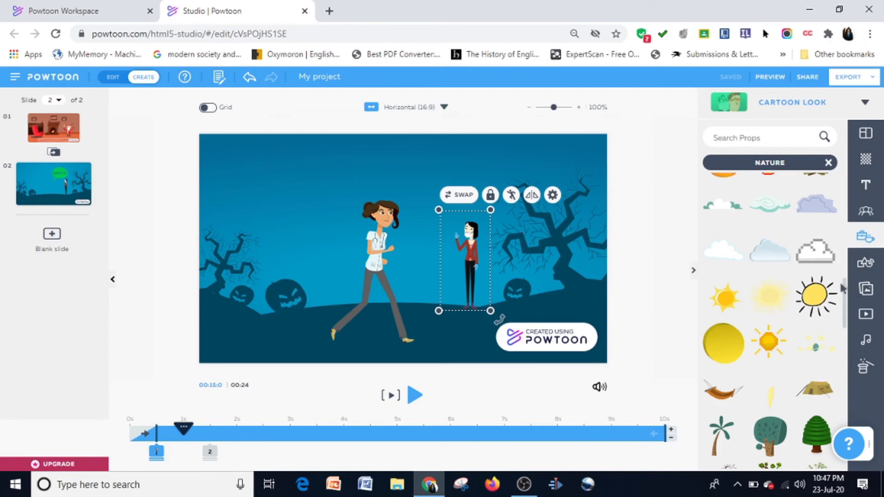
drag(845, 306, 846, 401)
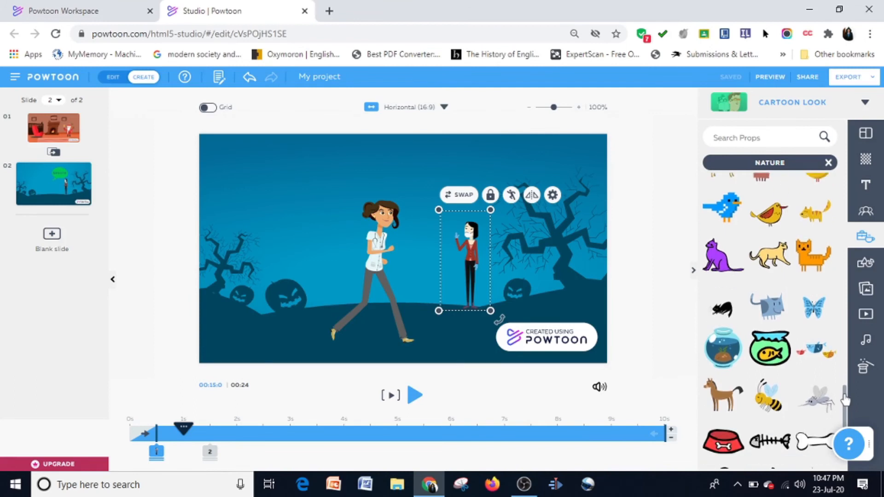
drag(846, 400, 848, 416)
drag(854, 314, 849, 372)
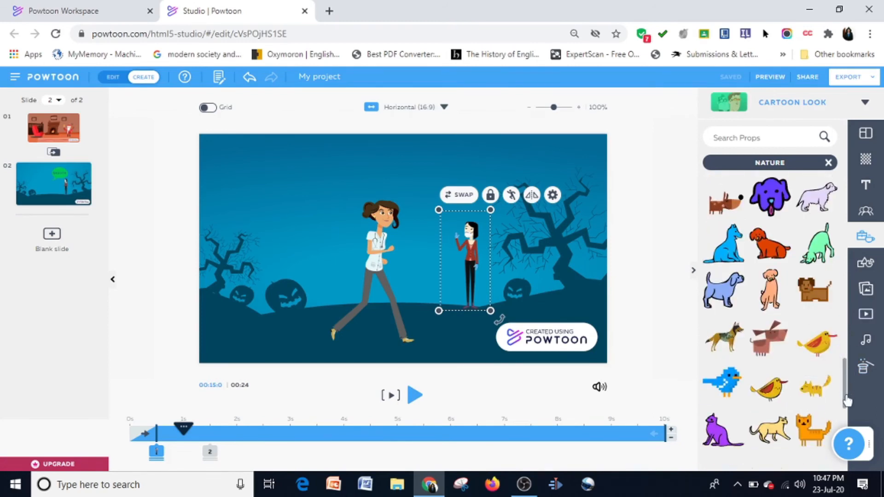
drag(847, 400, 845, 442)
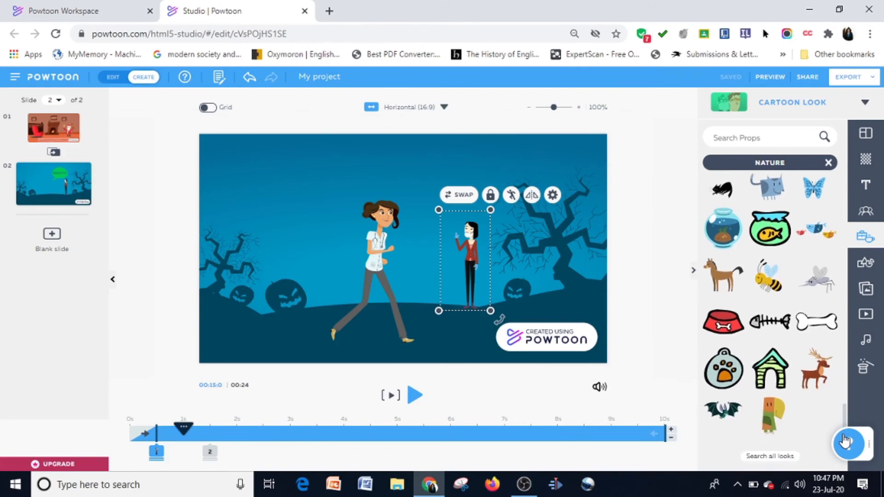
click(727, 414)
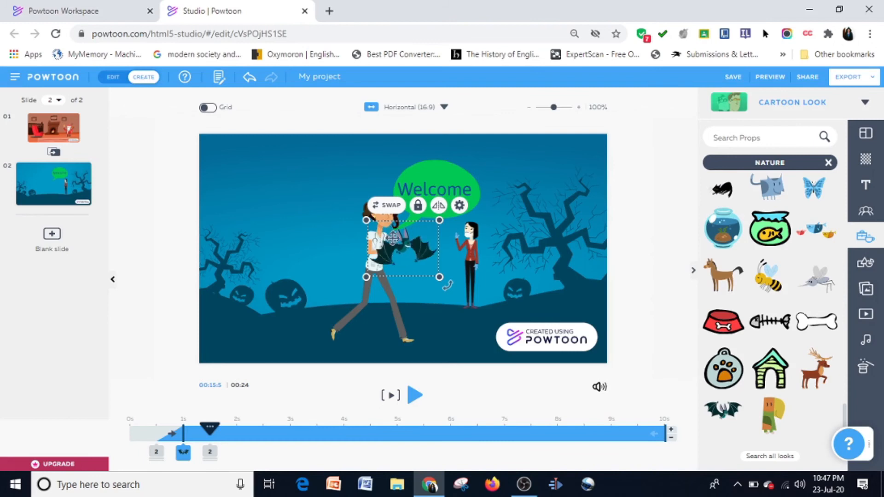
drag(400, 239, 236, 212)
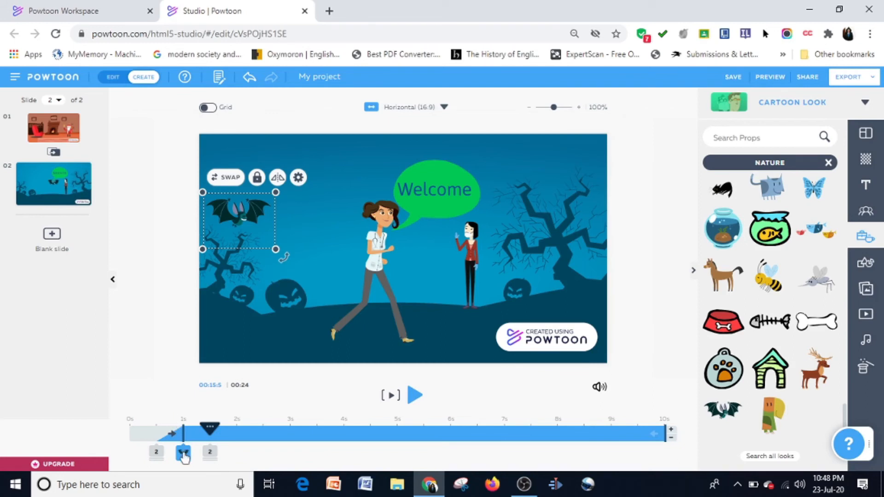
Step: Move the bat's entrance to the start of the slide's timeline and set its exit effect to Slide Right
drag(169, 451, 141, 451)
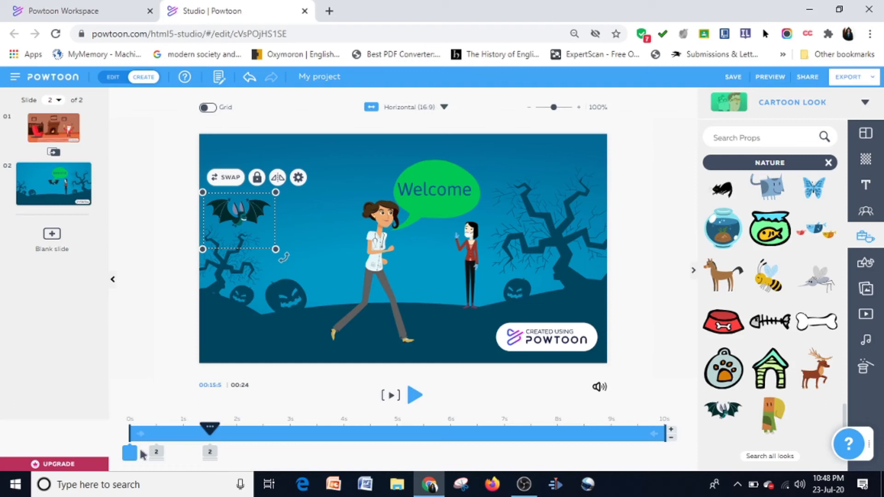
click(657, 435)
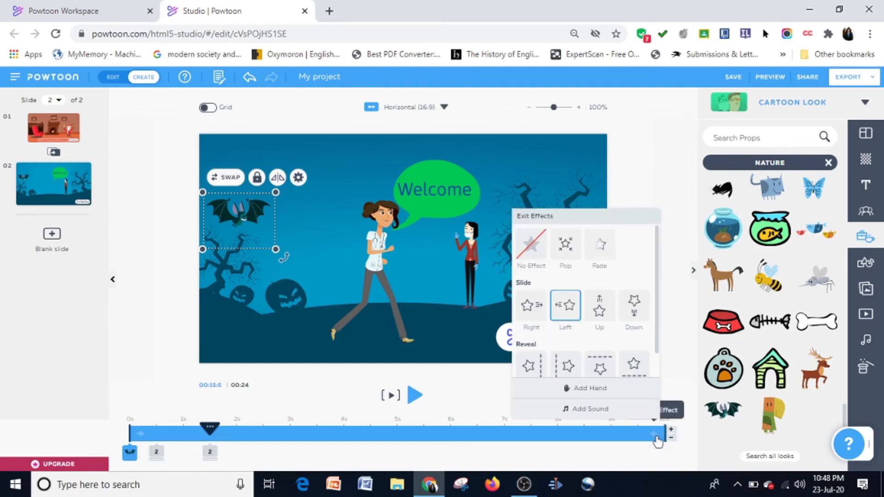
click(535, 319)
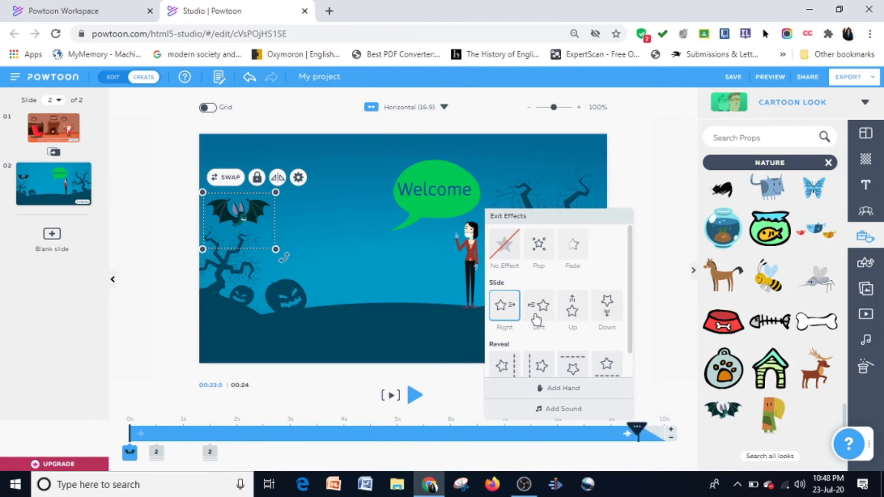
Step: Flip the green speech bubble so its tail points at the masked woman, and play the slide from its start
click(417, 189)
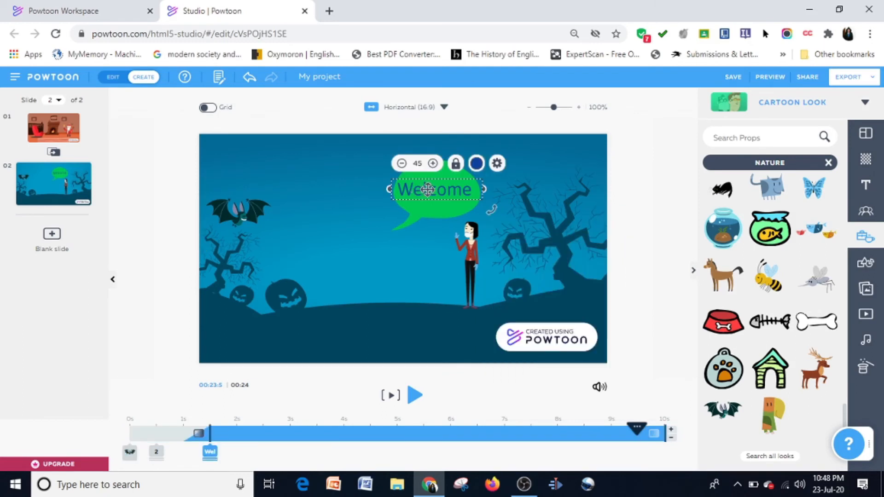
click(417, 213)
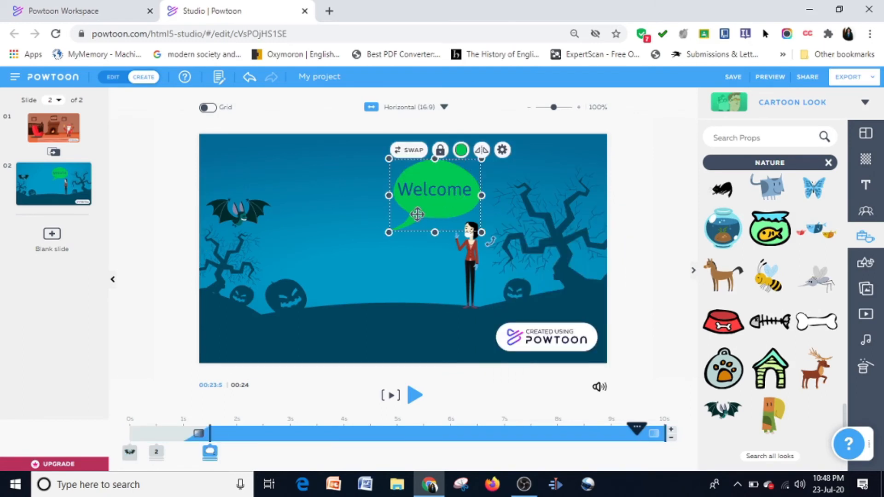
click(482, 151)
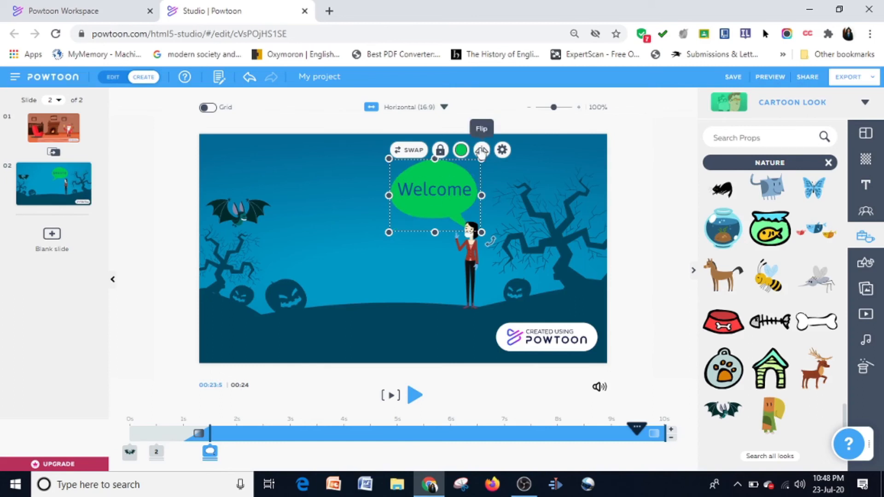
click(436, 332)
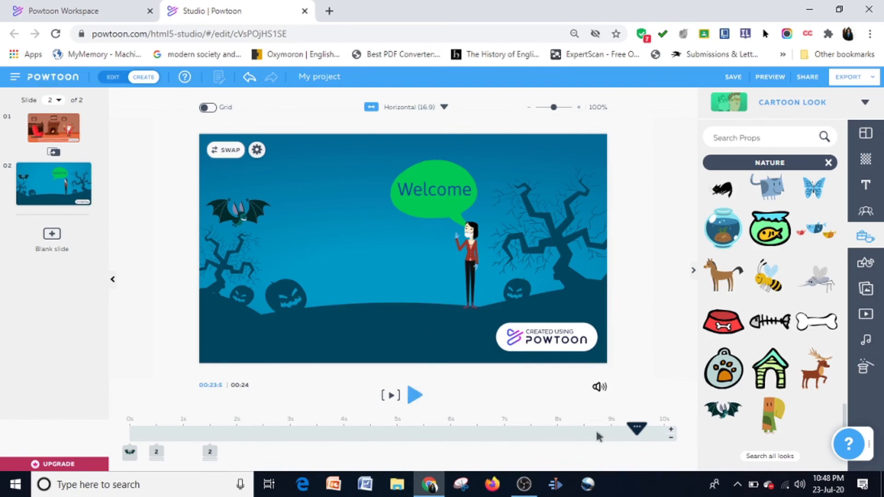
mouse_move(638, 431)
mouse_down()
mouse_move(472, 421)
mouse_move(129, 437)
mouse_up()
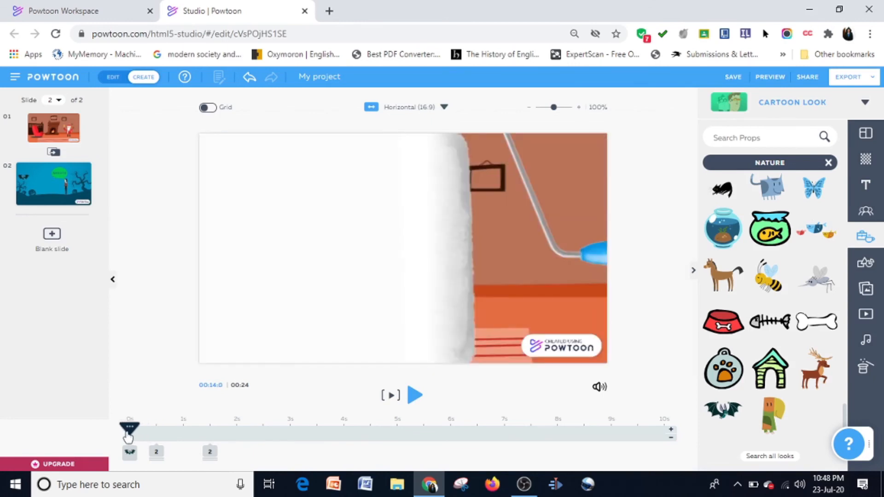
click(416, 396)
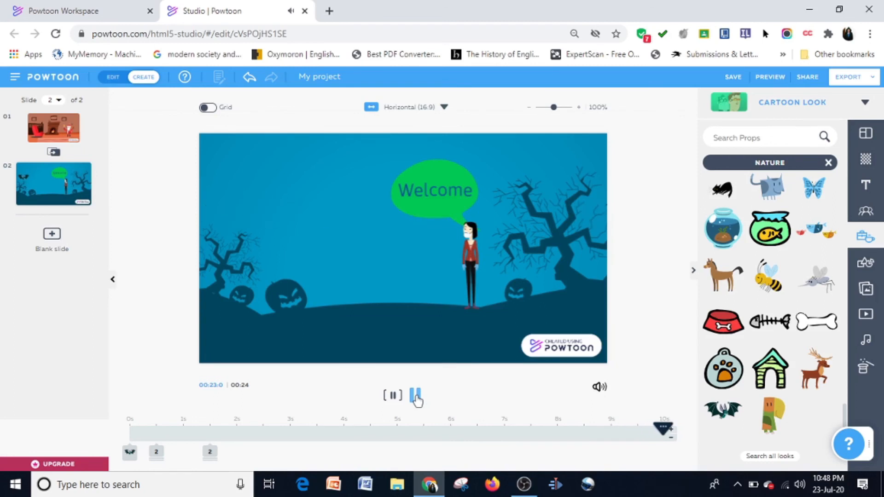
Step: Shorten the bat's timeline bar so its exit begins at about 4.5 s, matching the running character, and play the slide
click(130, 454)
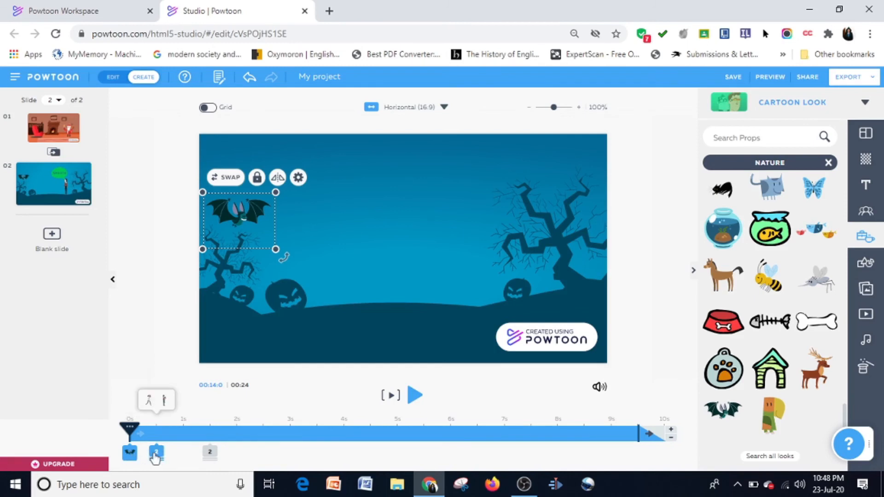
click(148, 401)
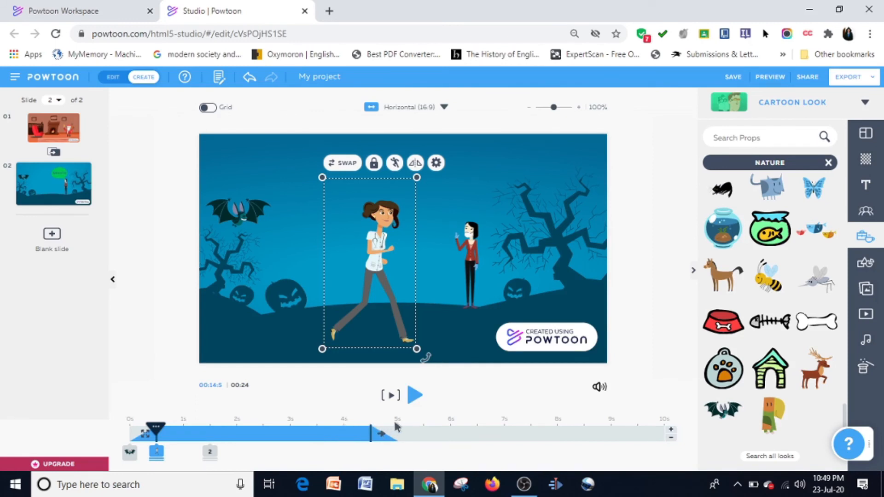
click(130, 453)
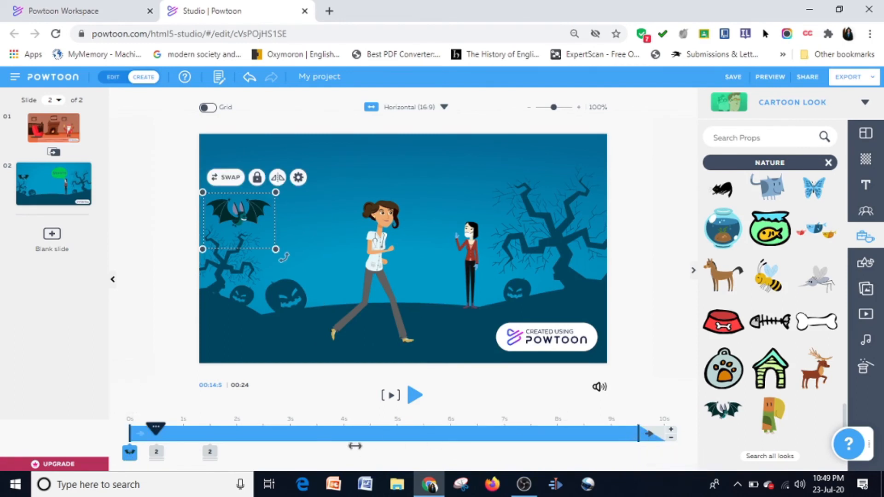
drag(355, 449, 370, 432)
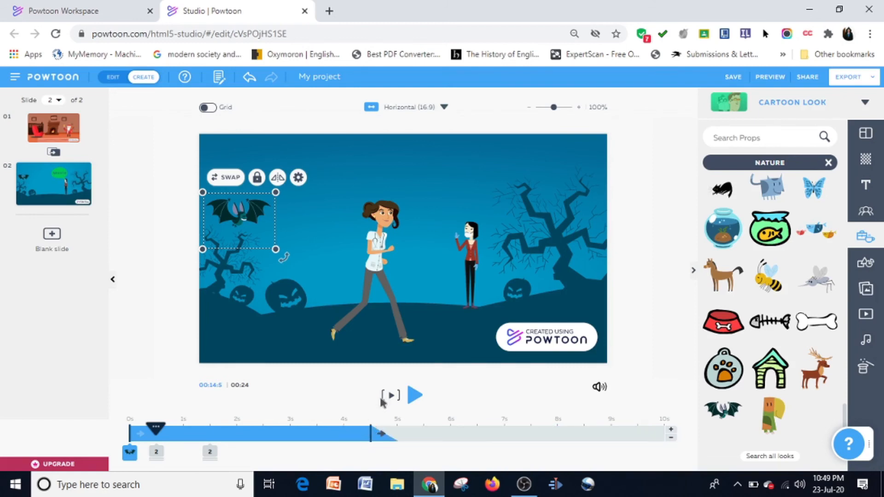
click(414, 398)
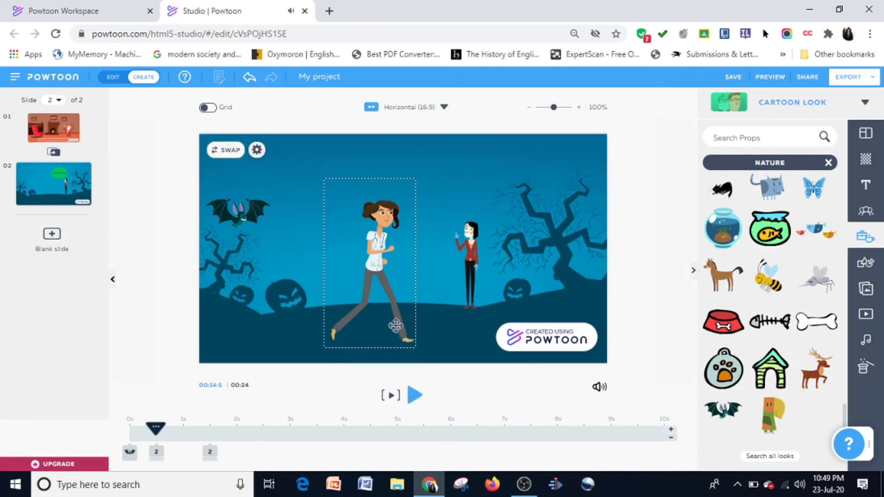
Step: Bring the green speech bubble to the front of the other objects and shrink it slightly
click(210, 455)
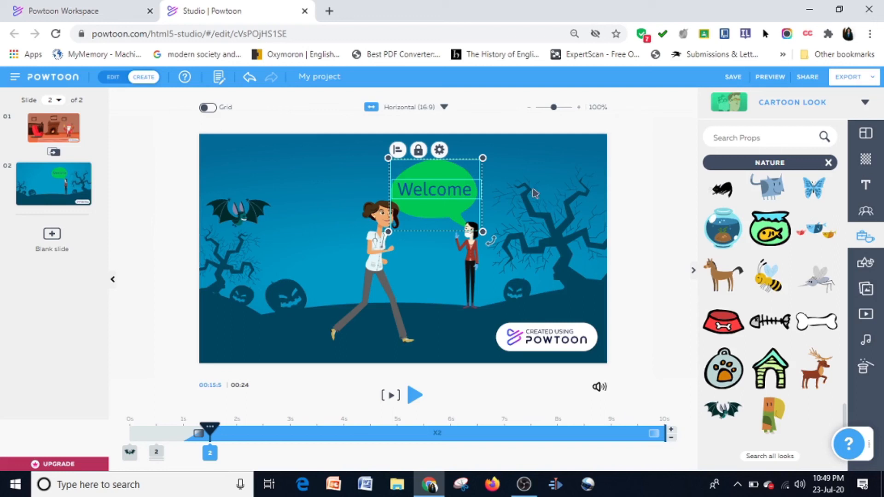
click(502, 167)
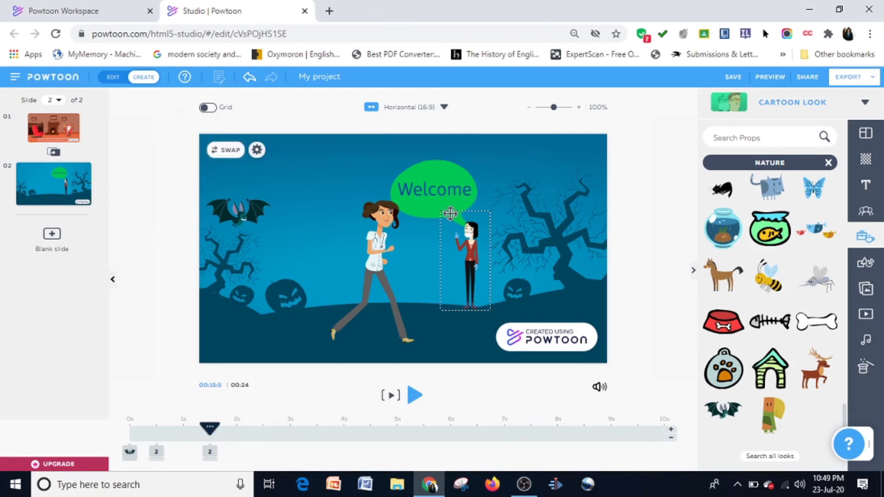
click(430, 208)
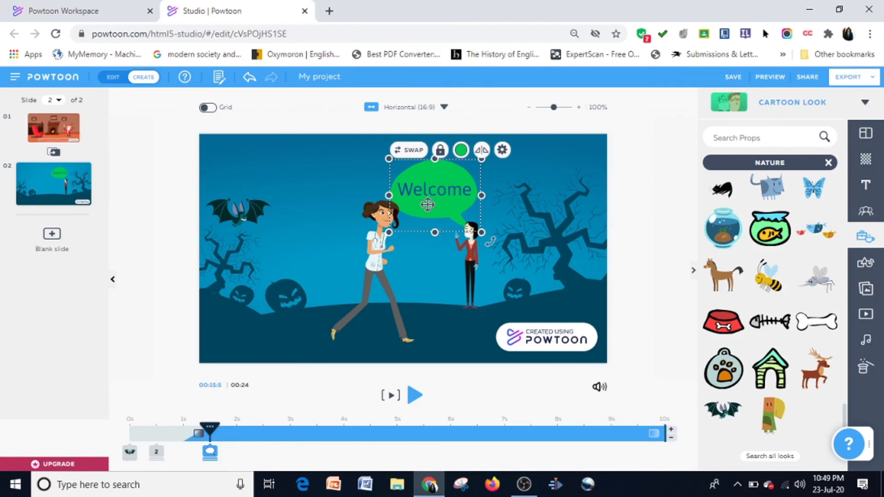
click(503, 150)
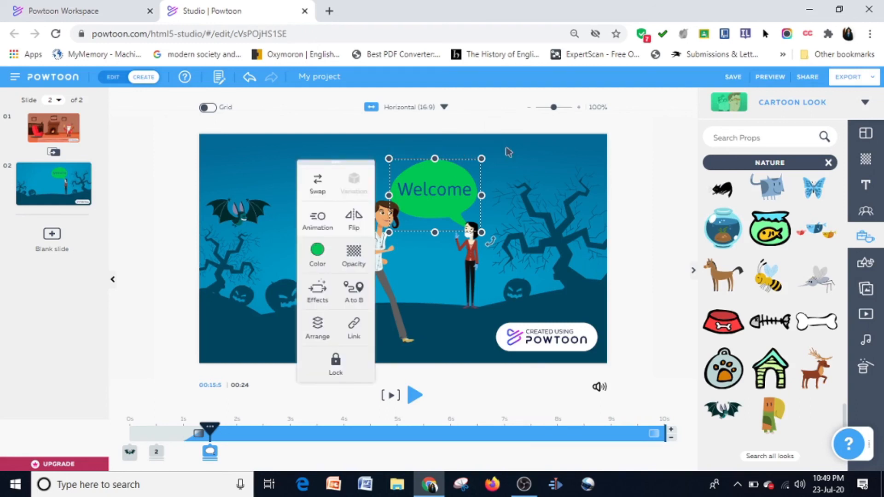
click(318, 334)
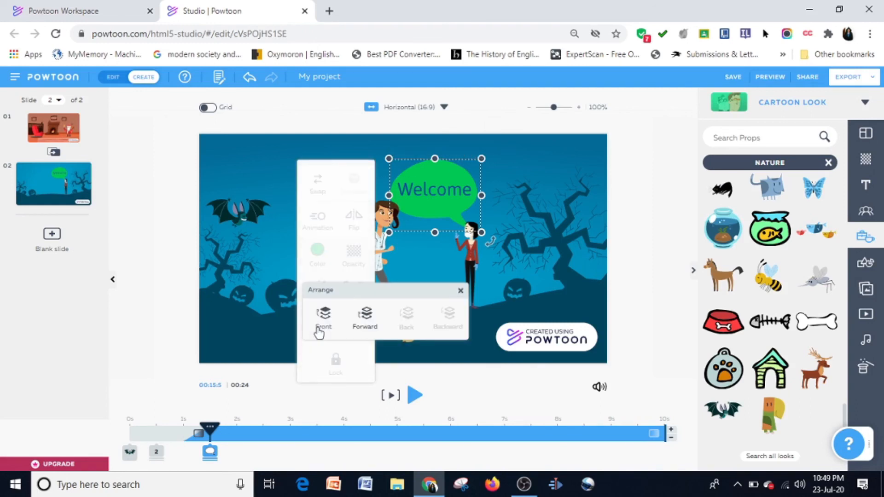
click(323, 323)
click(324, 322)
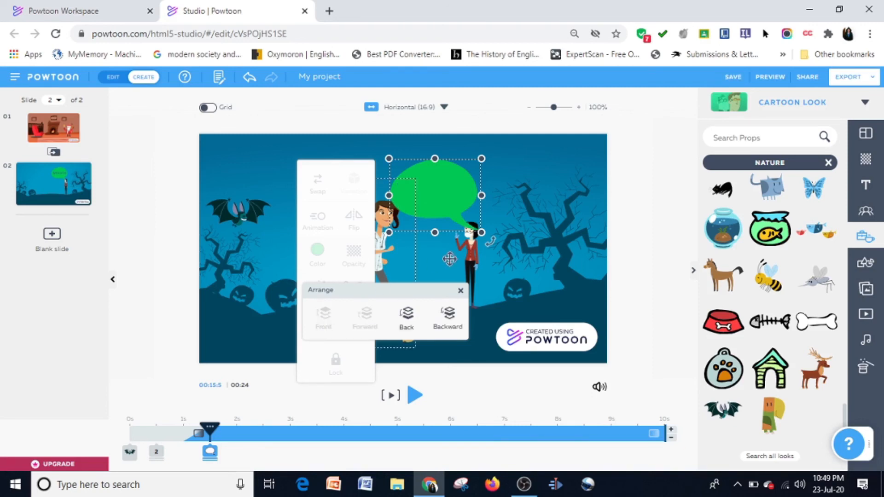
drag(481, 233, 459, 215)
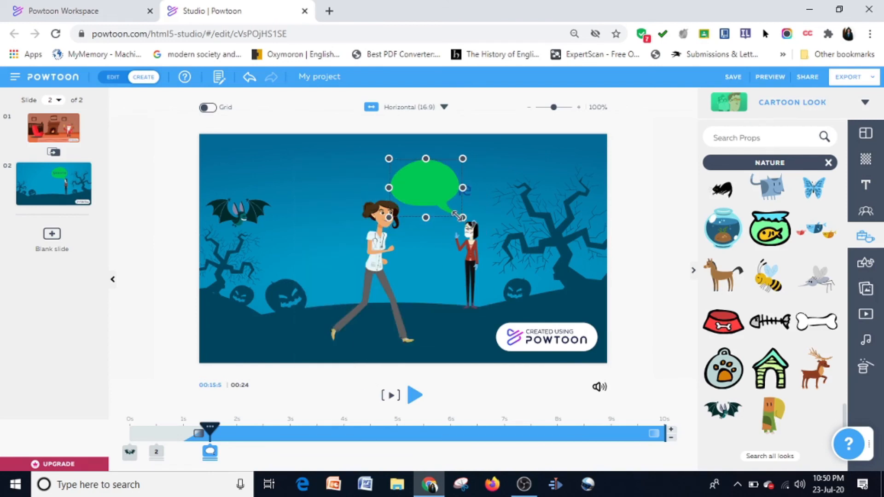
Step: Bring the "Welcome" text to the front so it sits over the green speech bubble
click(469, 190)
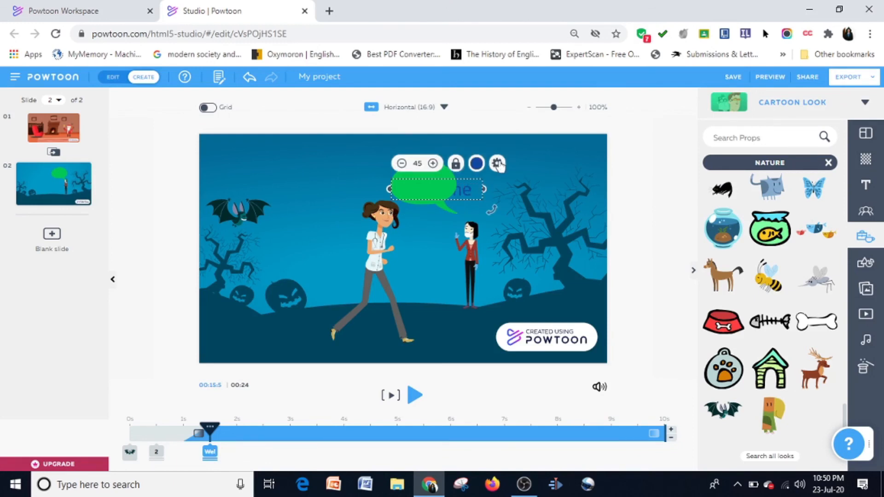
click(497, 163)
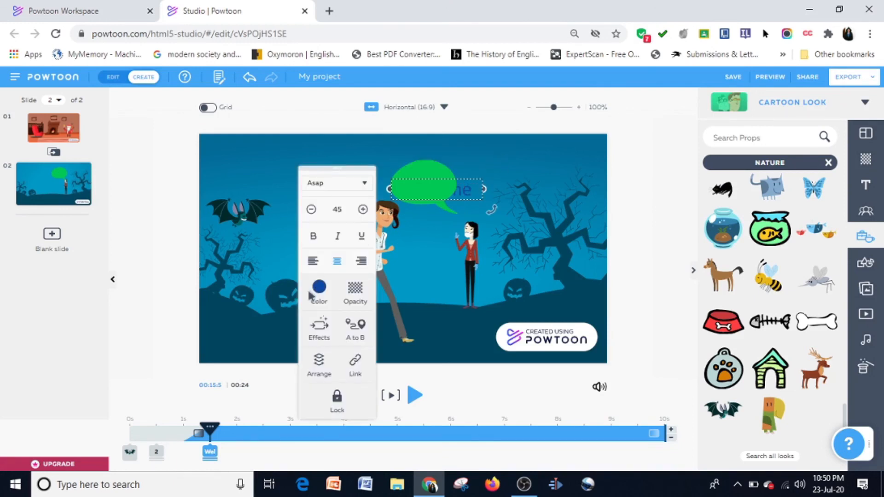
click(318, 365)
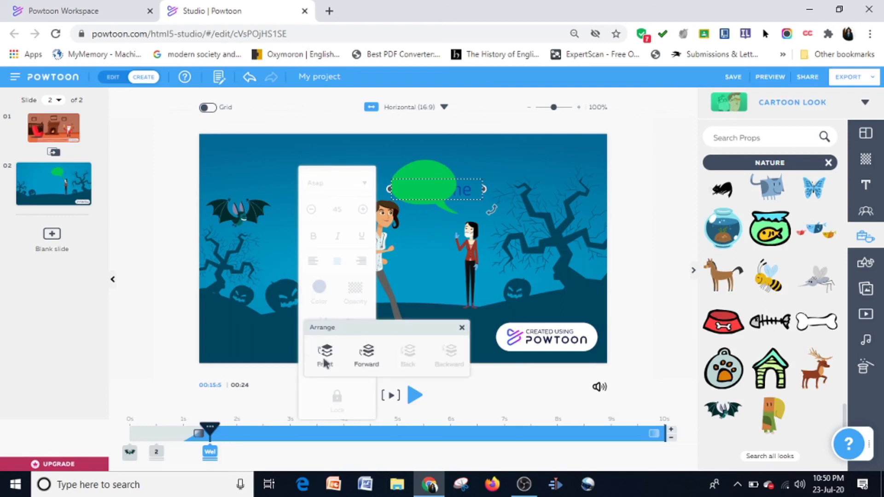
click(325, 363)
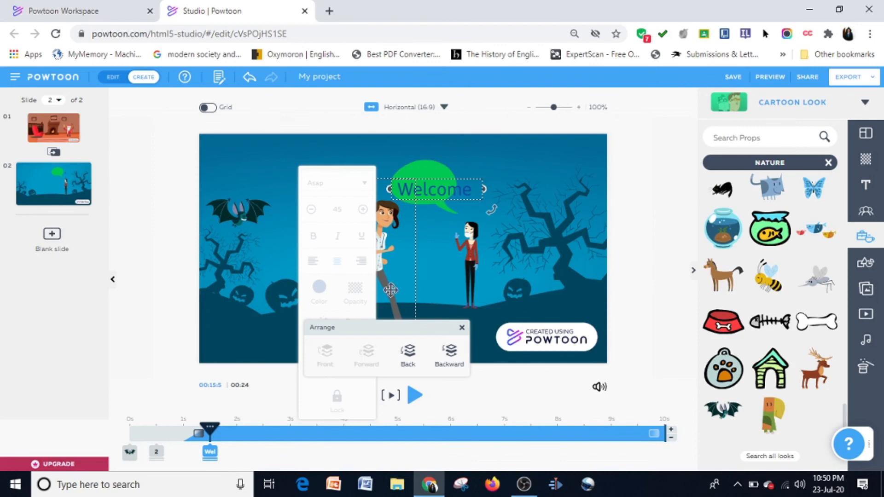
Step: Set the "Welcome" text's font size to 32 and move it inside the green speech bubble
click(329, 184)
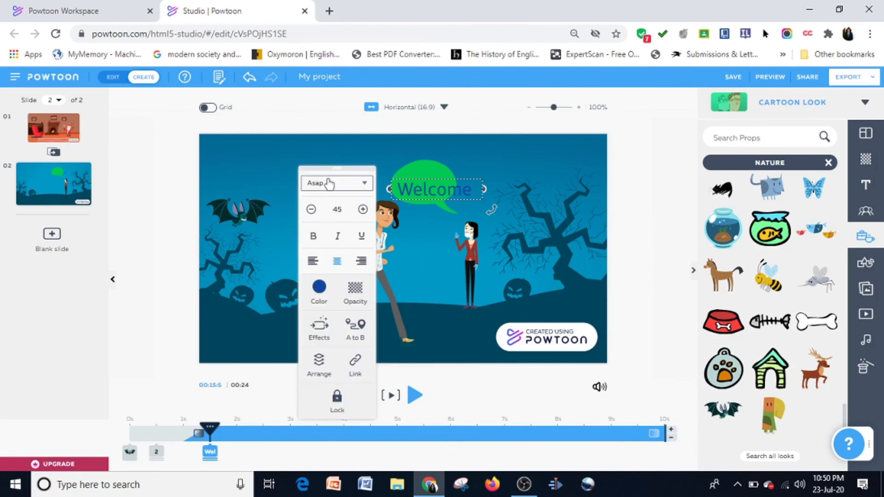
click(337, 211)
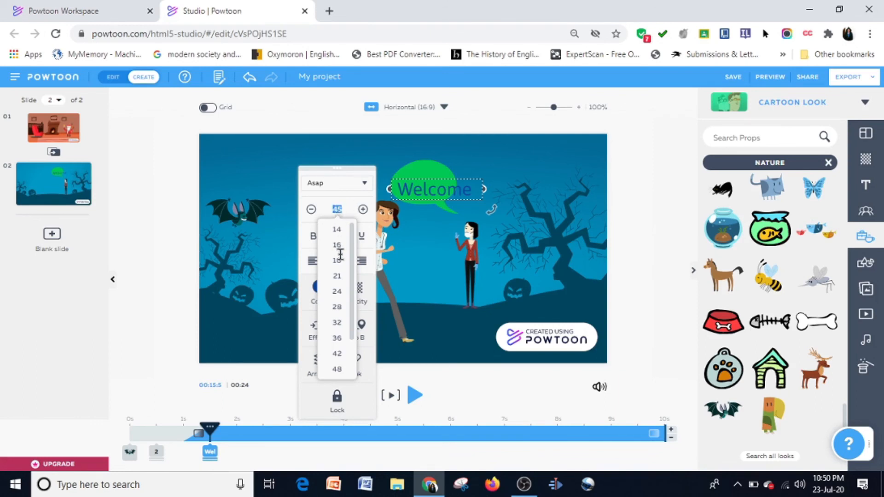
click(338, 322)
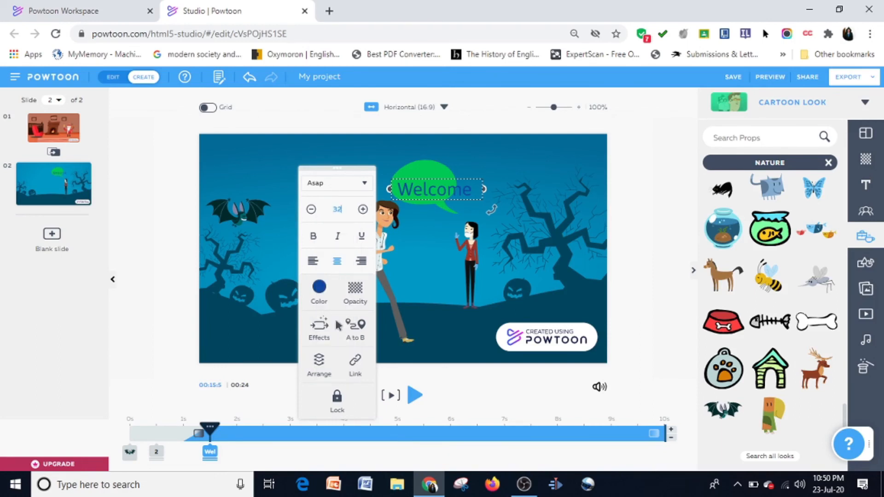
click(454, 295)
click(453, 207)
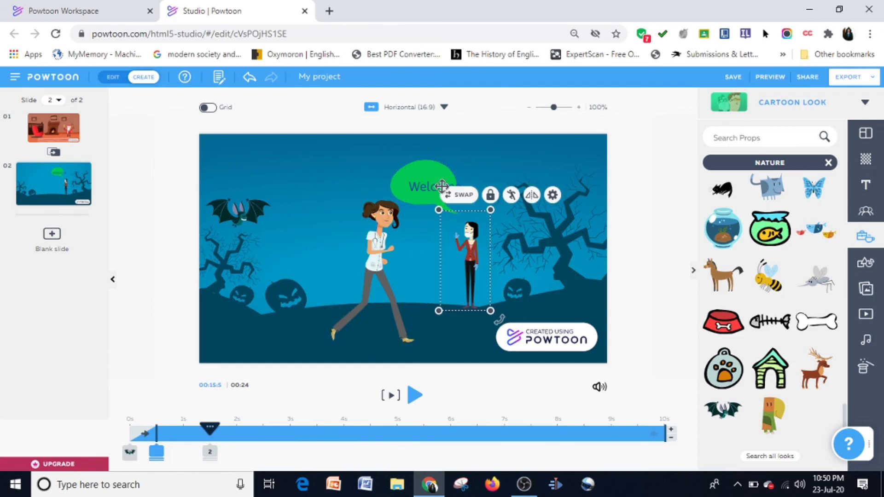
click(443, 187)
drag(442, 187, 429, 181)
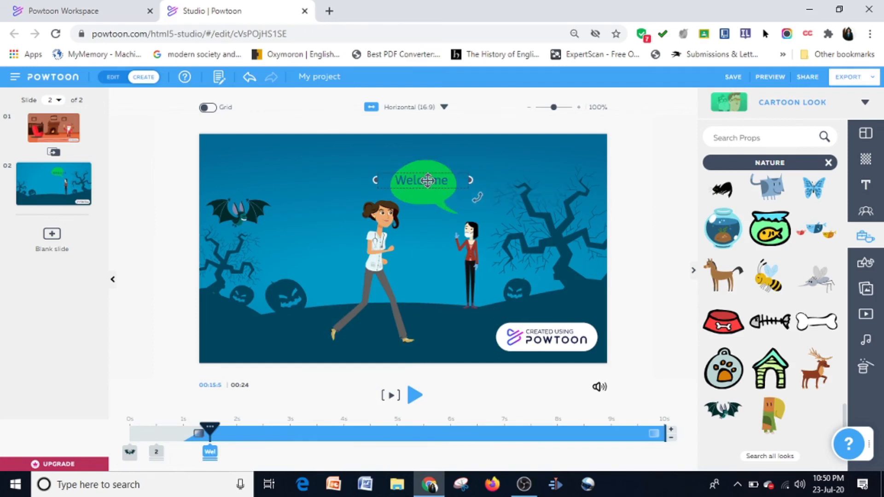
click(459, 304)
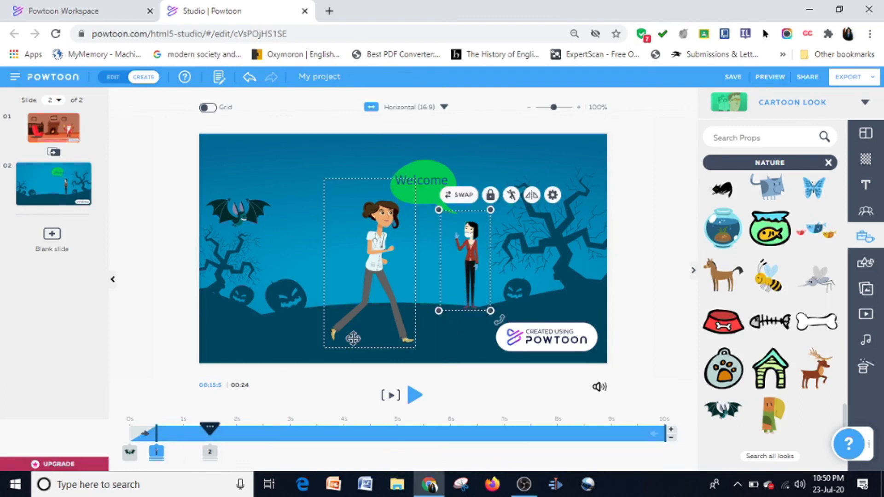